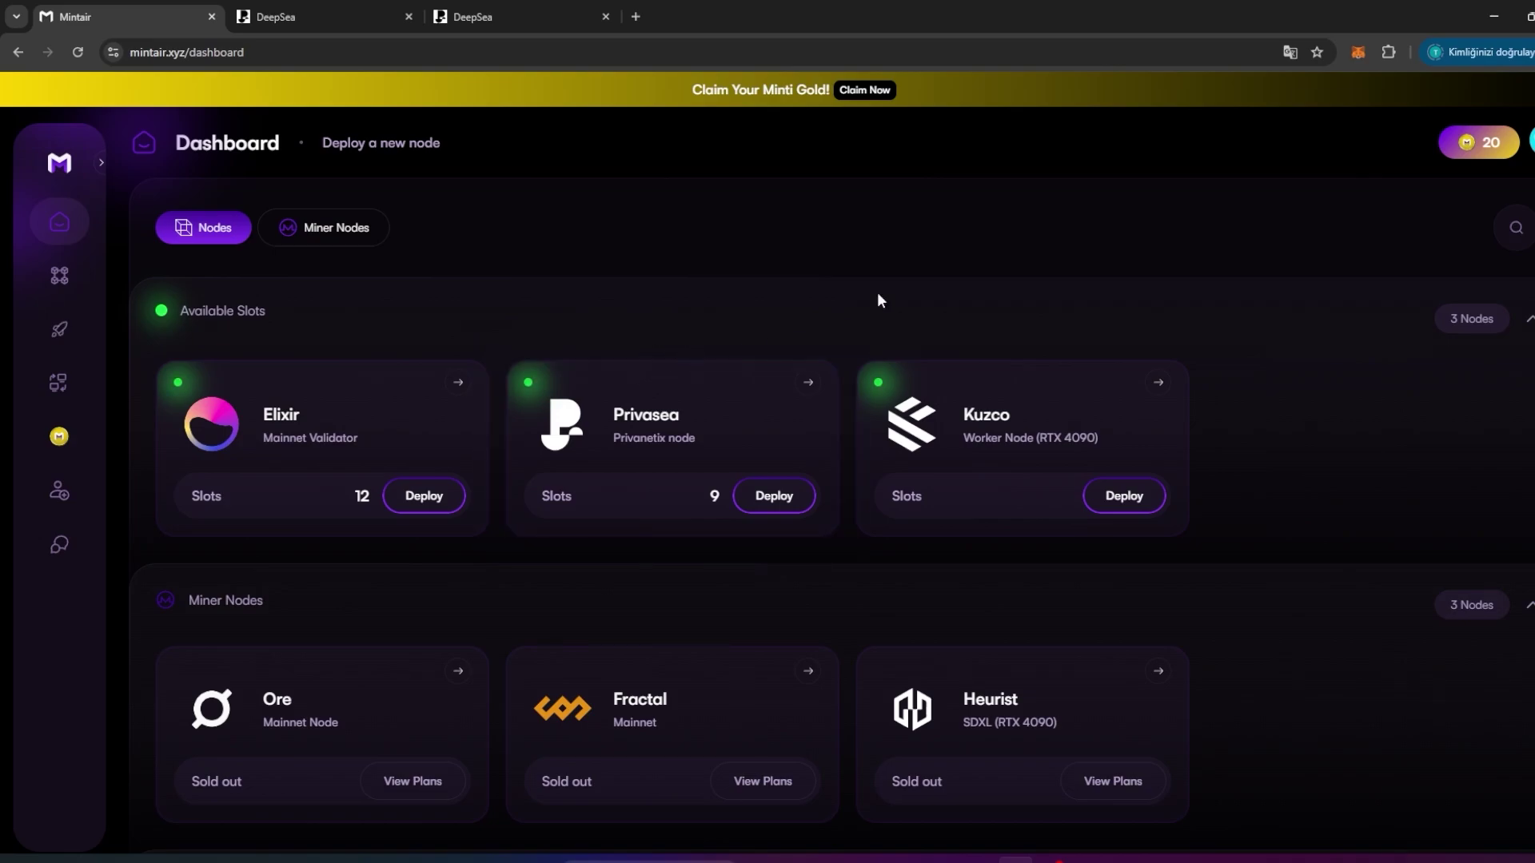
- Open the Privasea node's deployment plans and compare the Level 4, Level 3 and Level 1 offers
drag(194, 311, 247, 315)
click(224, 313)
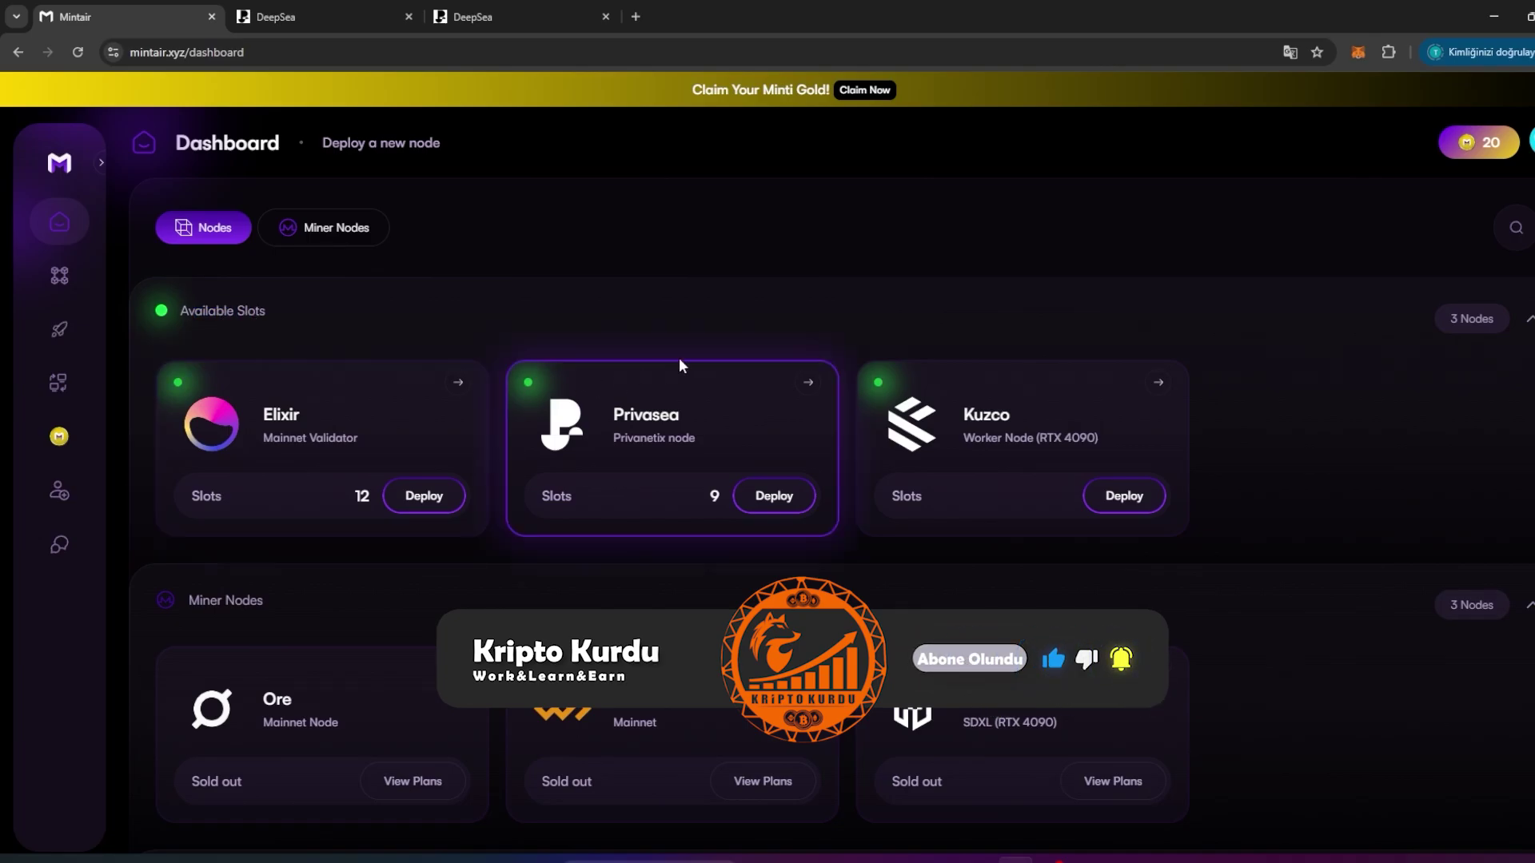
click(751, 497)
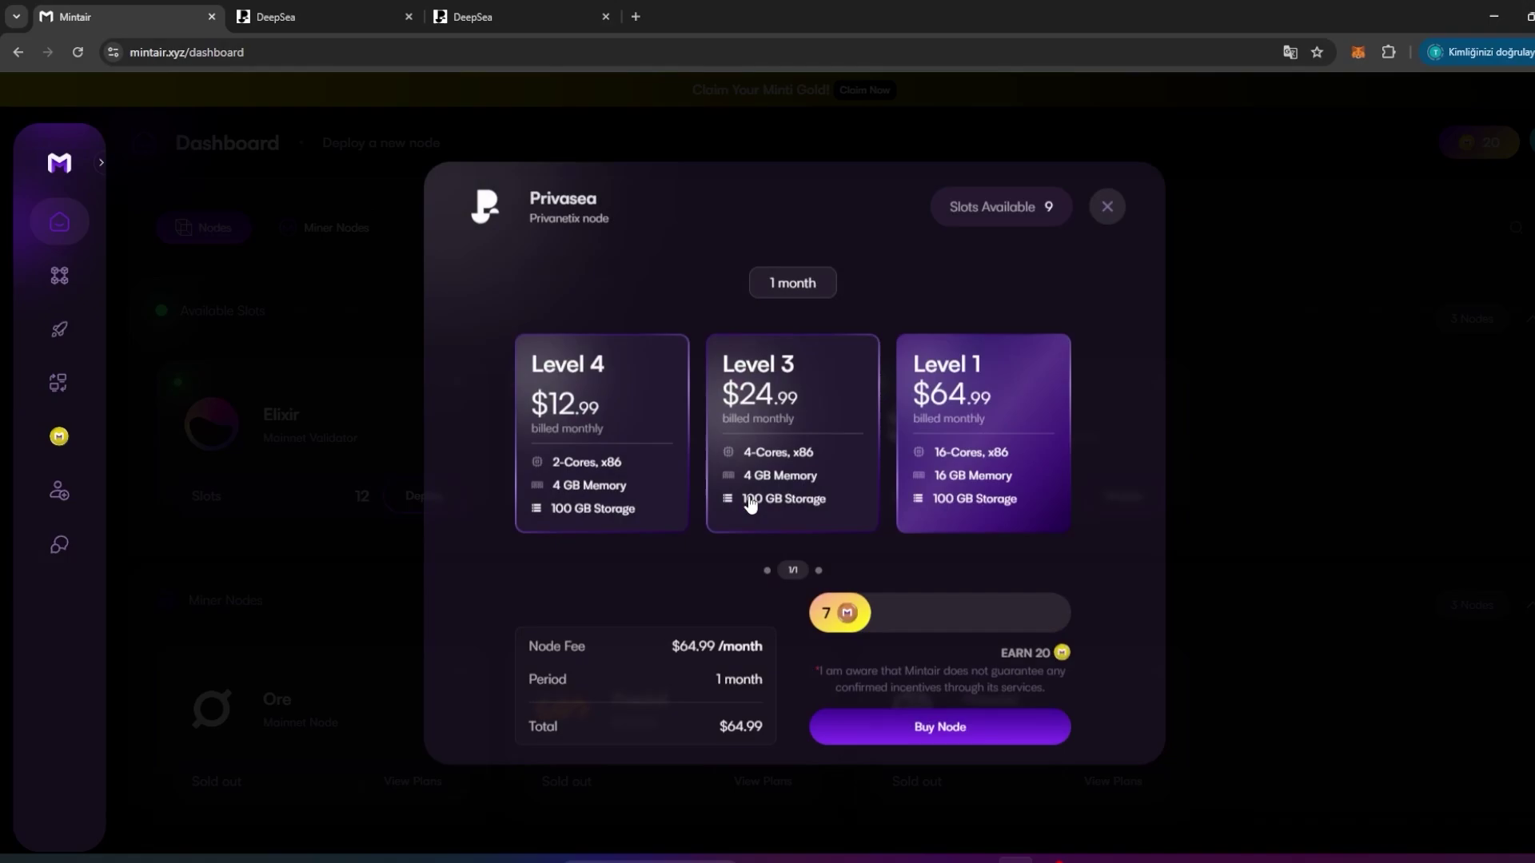
click(587, 420)
click(763, 431)
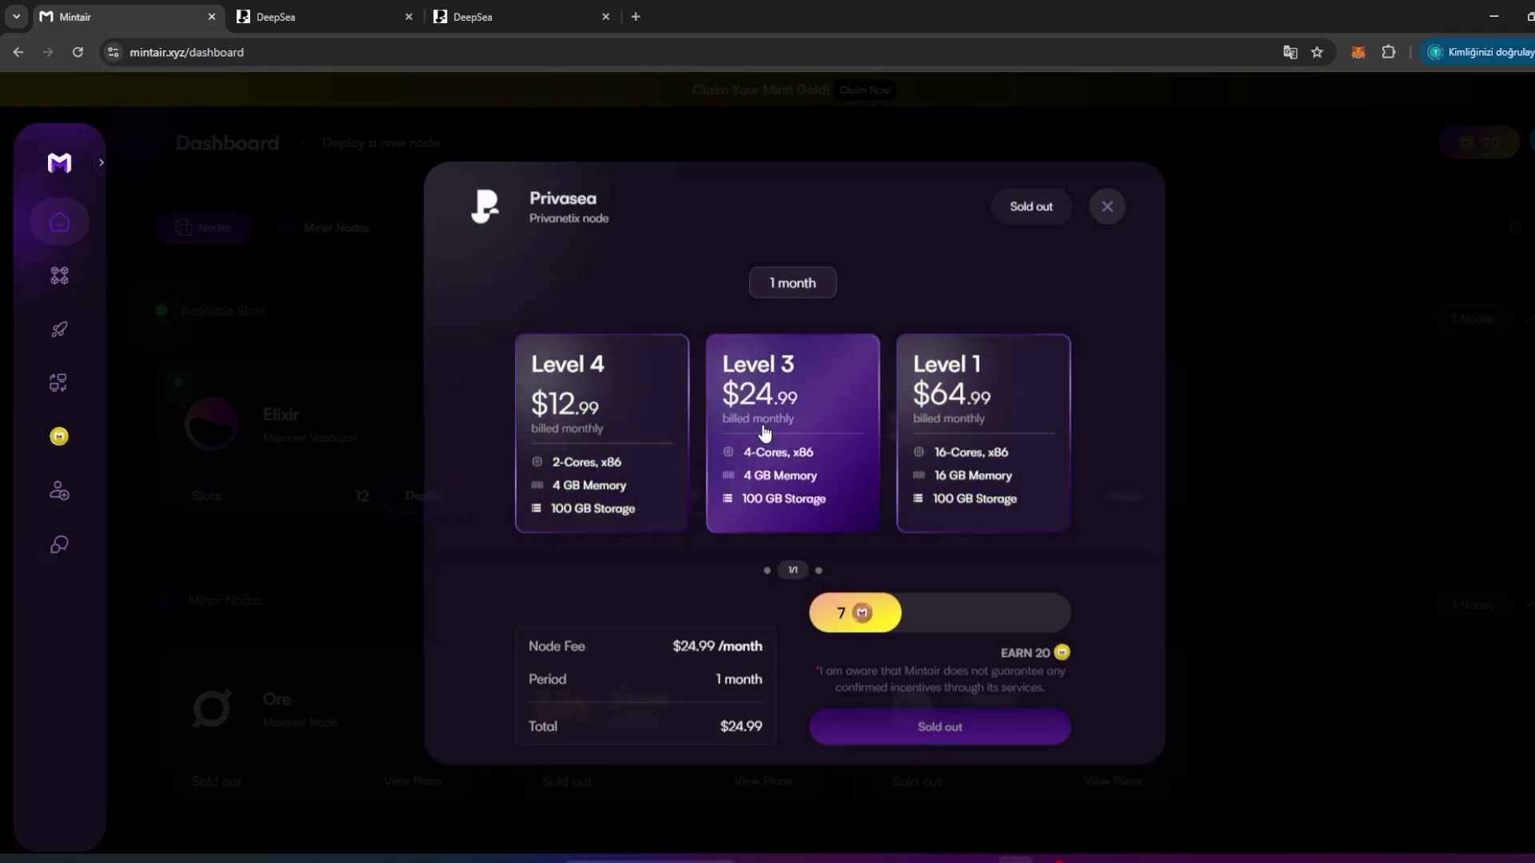
click(975, 403)
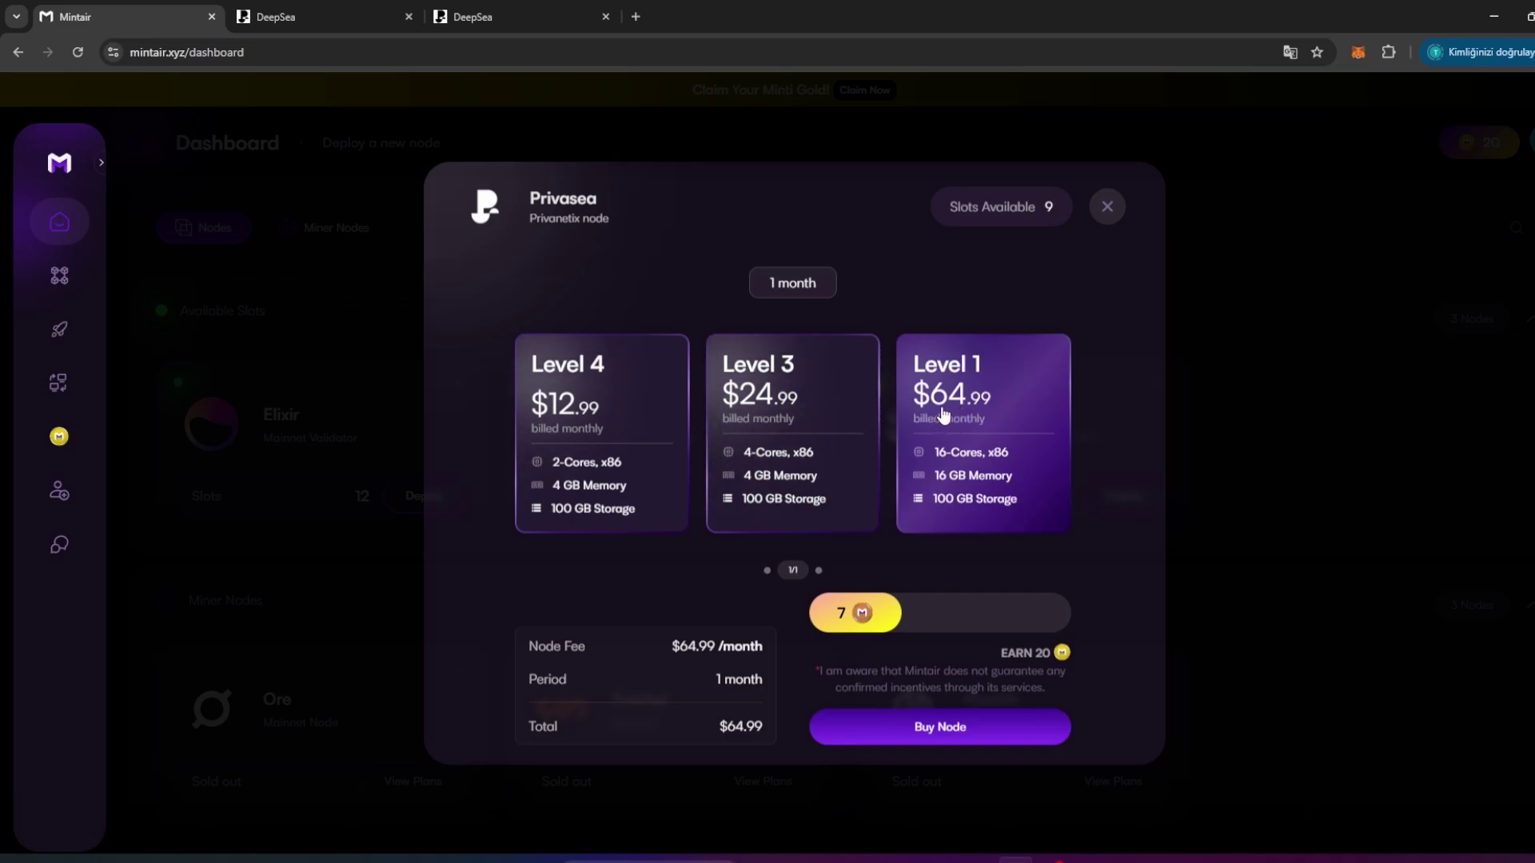
click(801, 406)
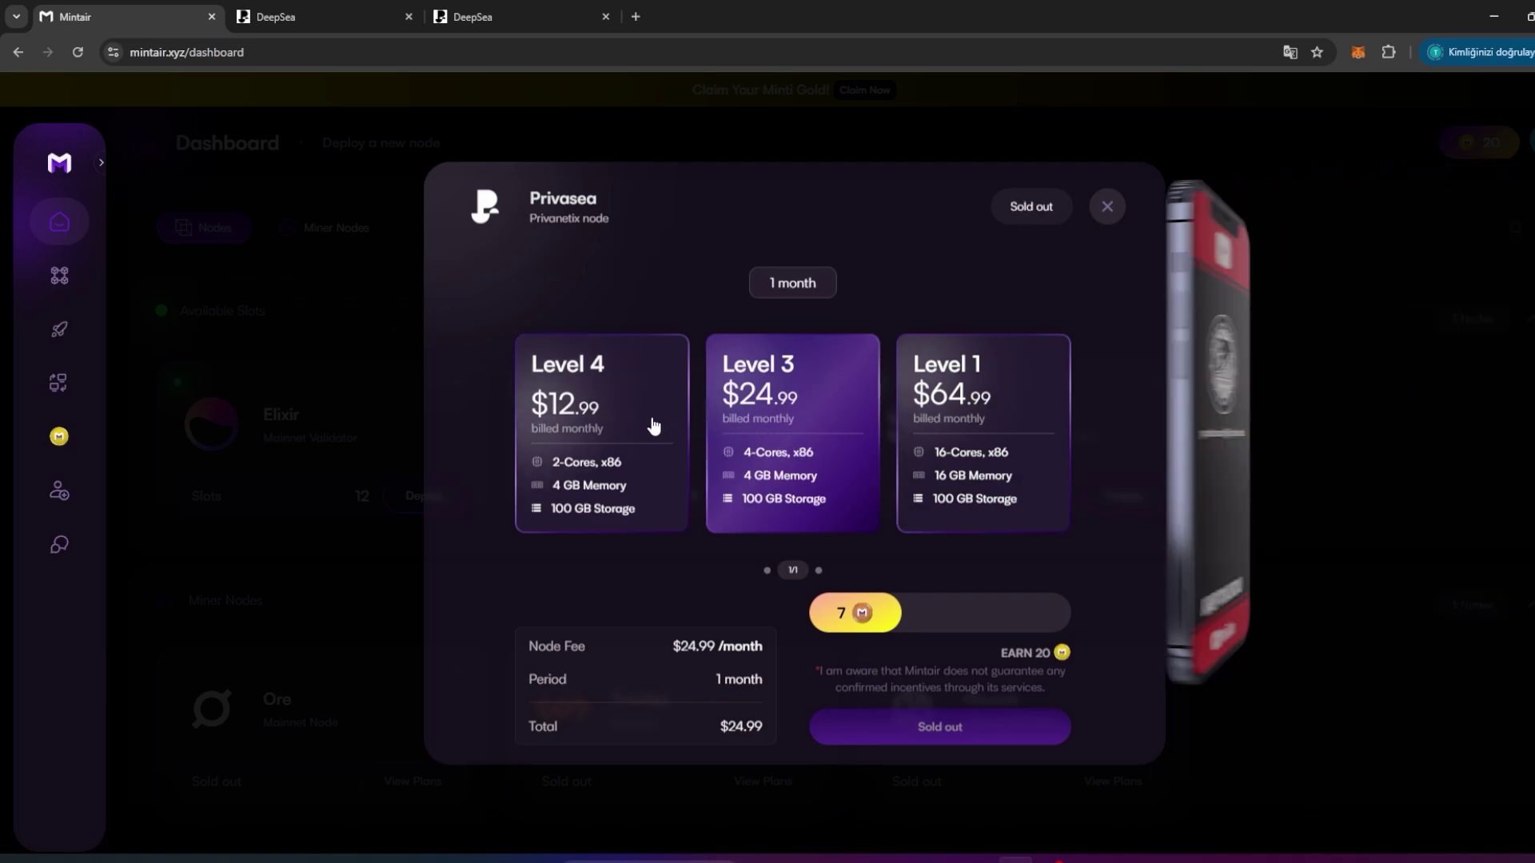
click(622, 420)
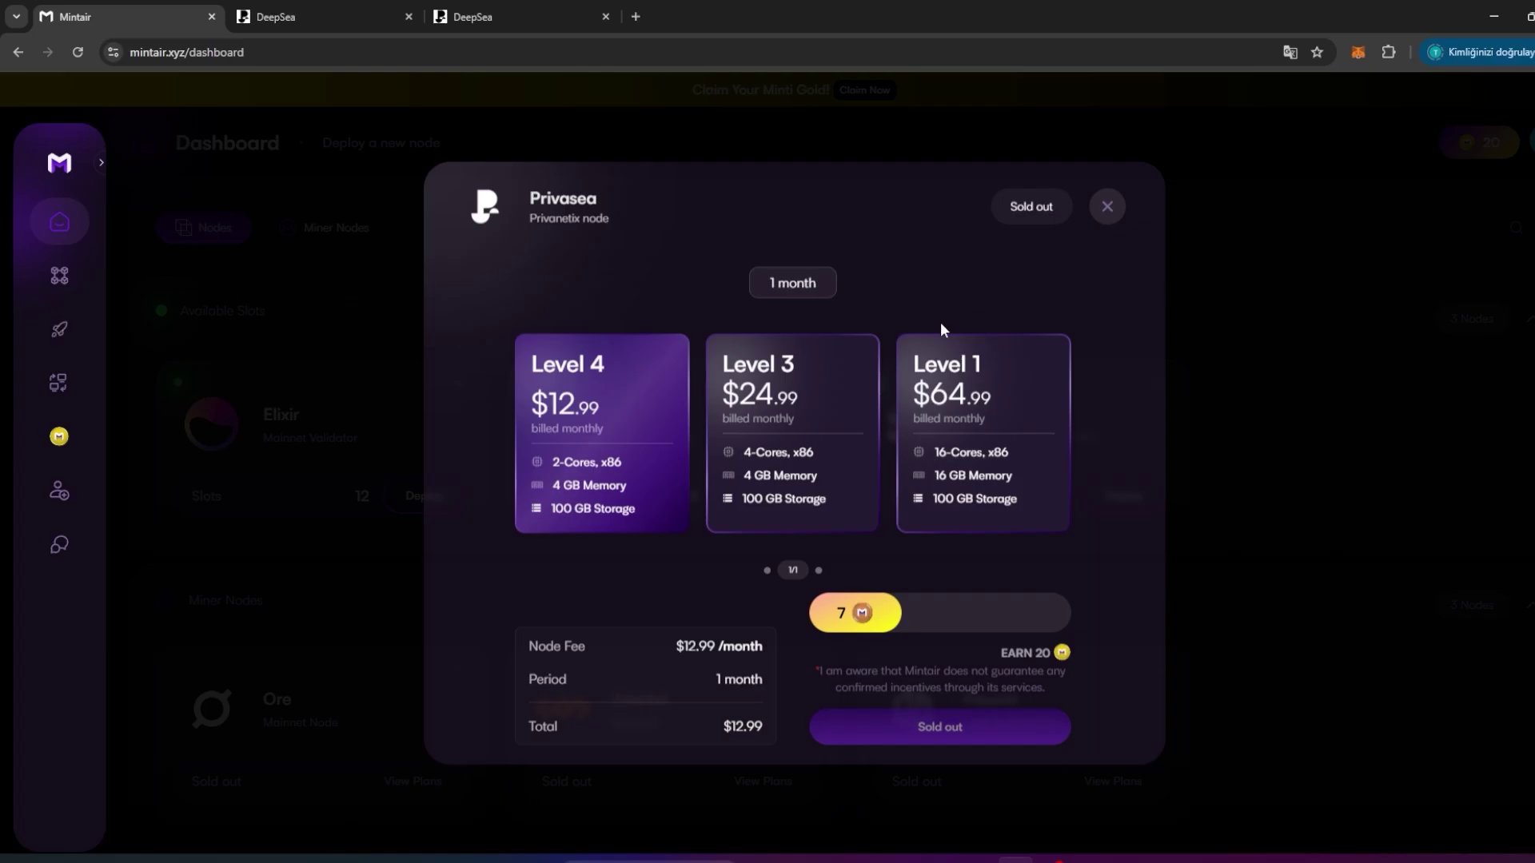
click(1107, 206)
- Order the Level 1 Privasea node and proceed to payment in USDT on the BSC (BEP-20) network
click(750, 496)
click(983, 407)
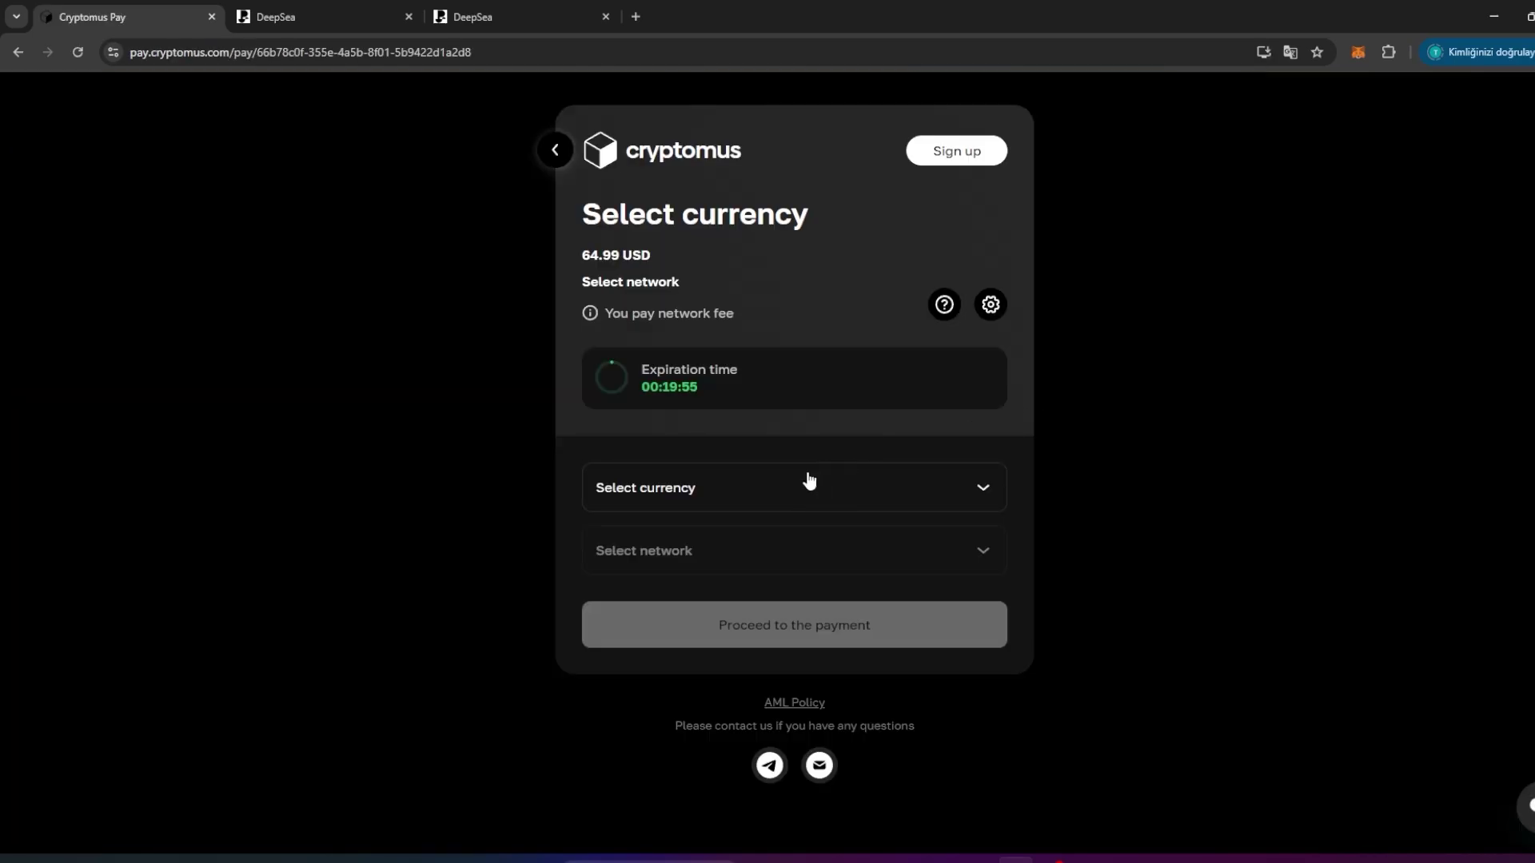
click(752, 499)
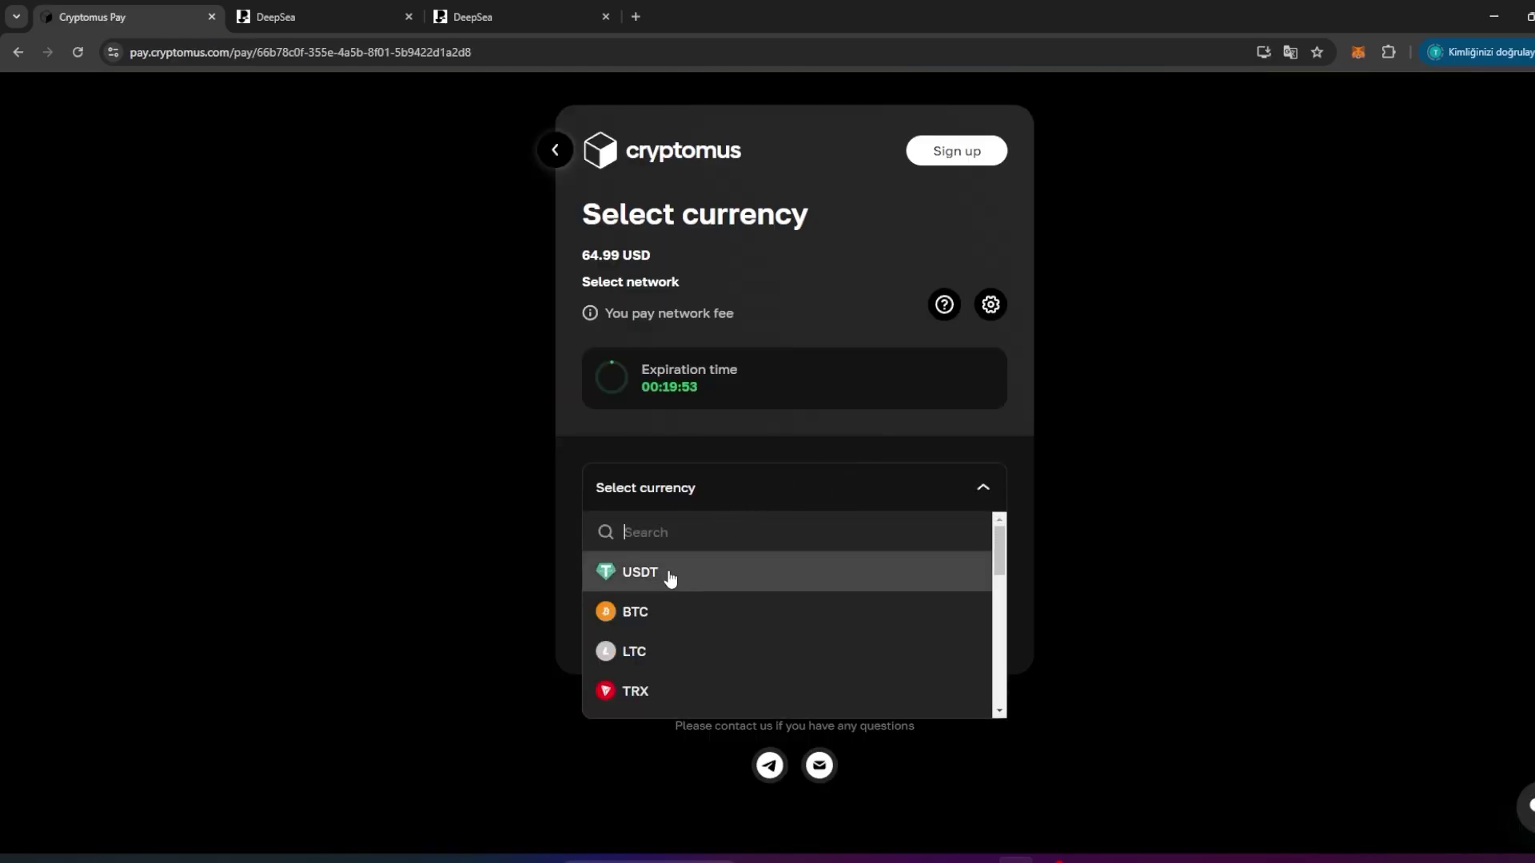
click(665, 576)
click(724, 557)
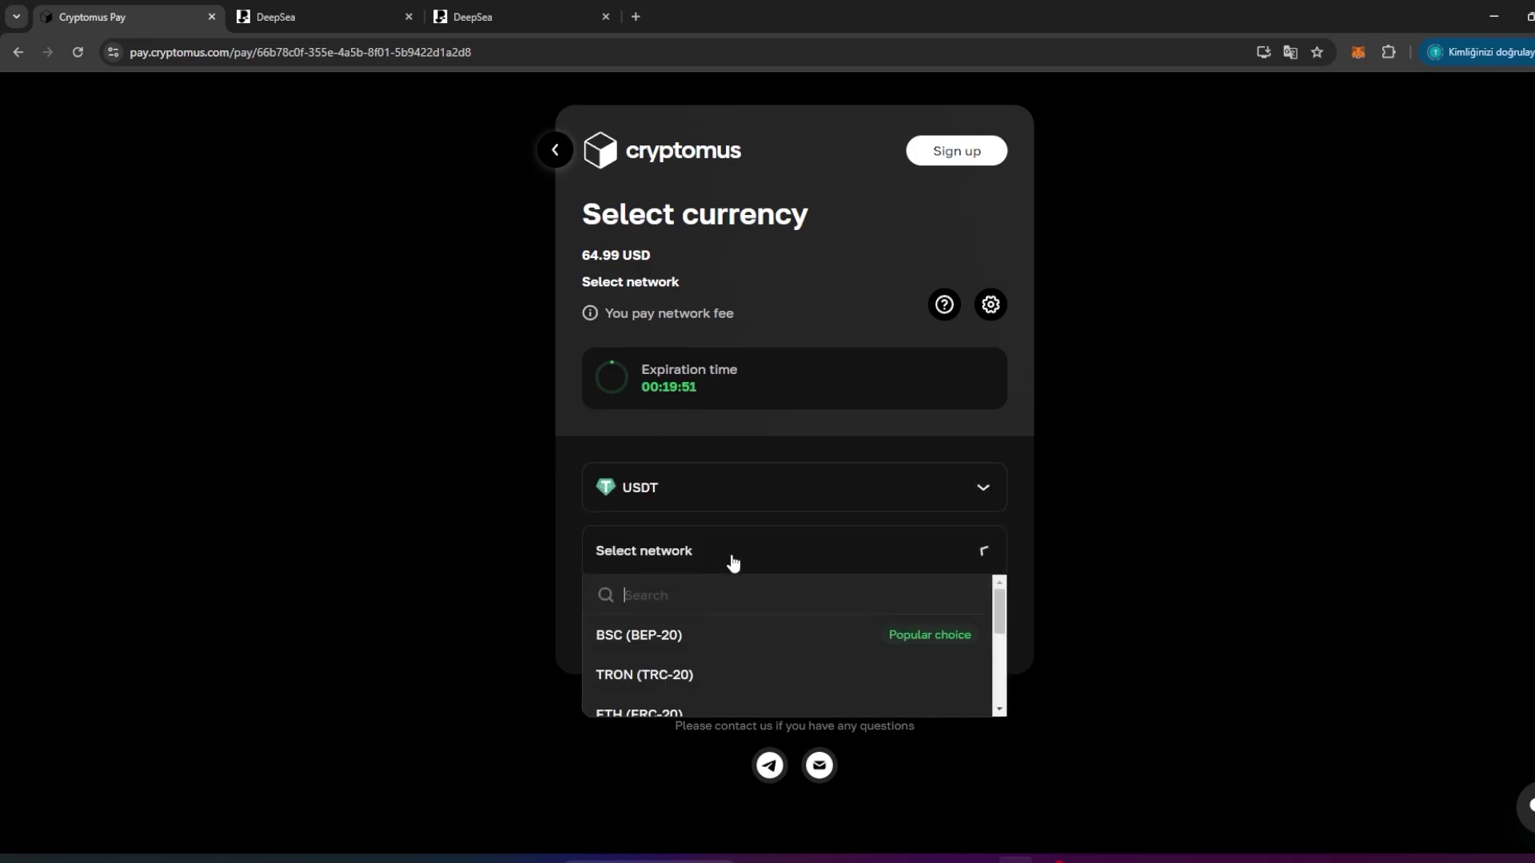
scroll(685, 650, down, 1)
scroll(664, 639, up, 1)
click(650, 636)
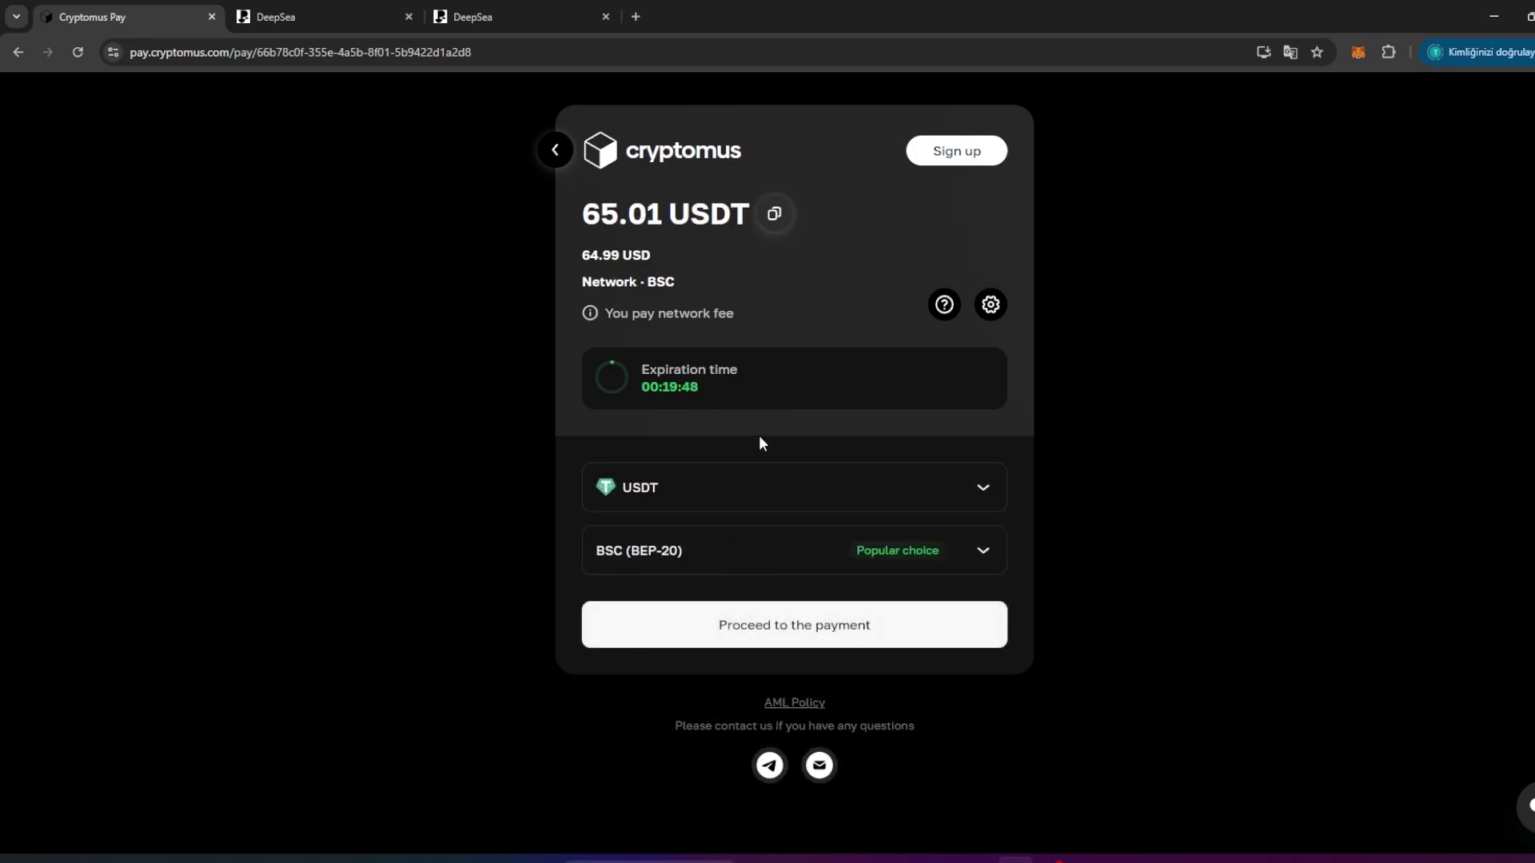
click(768, 628)
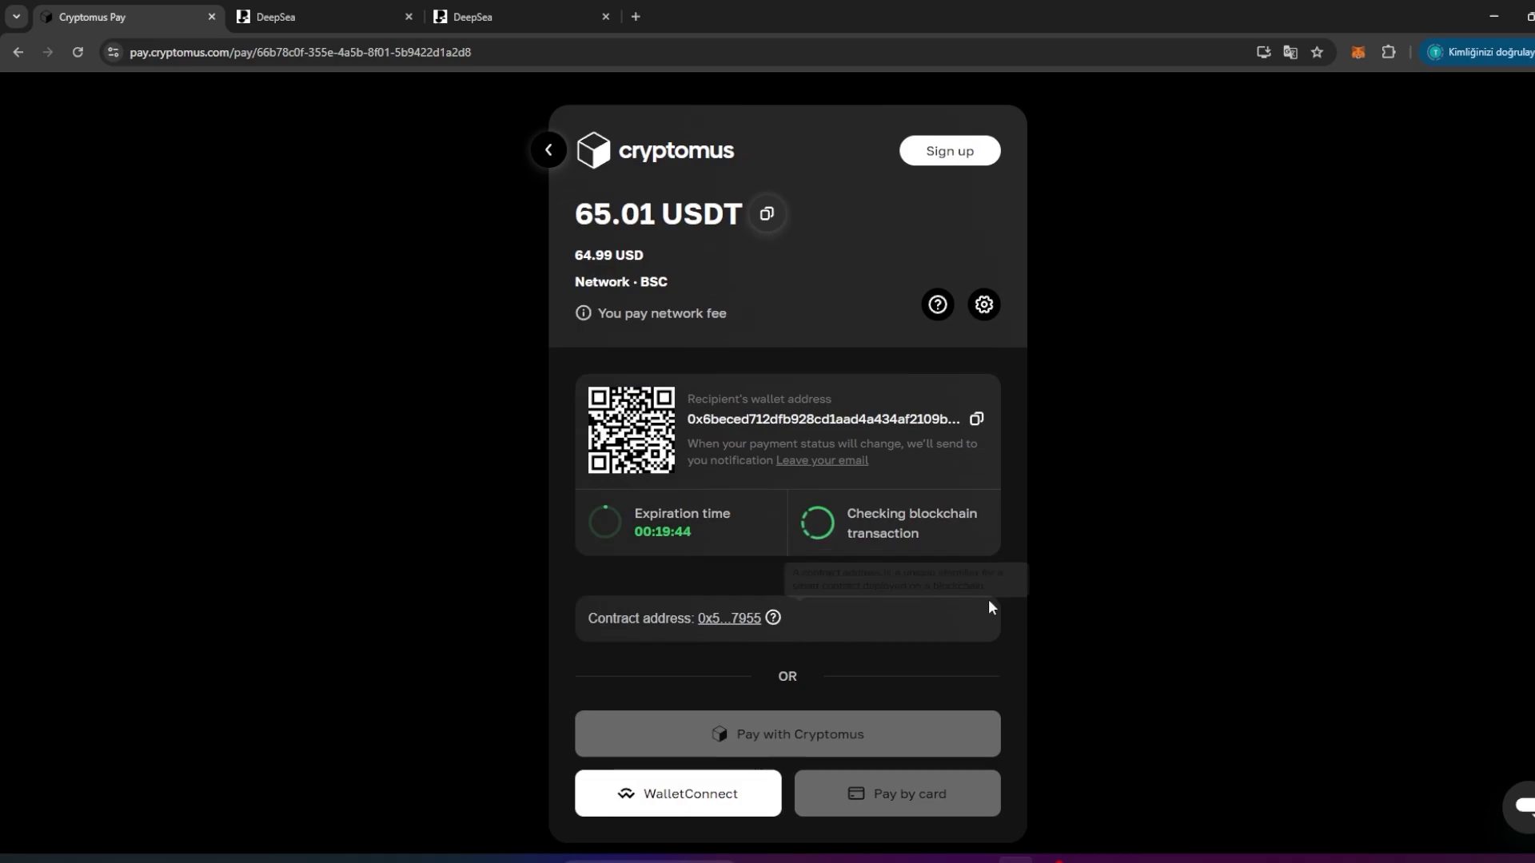
- Copy the payment's recipient wallet address and check the amount and confirmations before returning to the node dashboard
drag(695, 420, 954, 422)
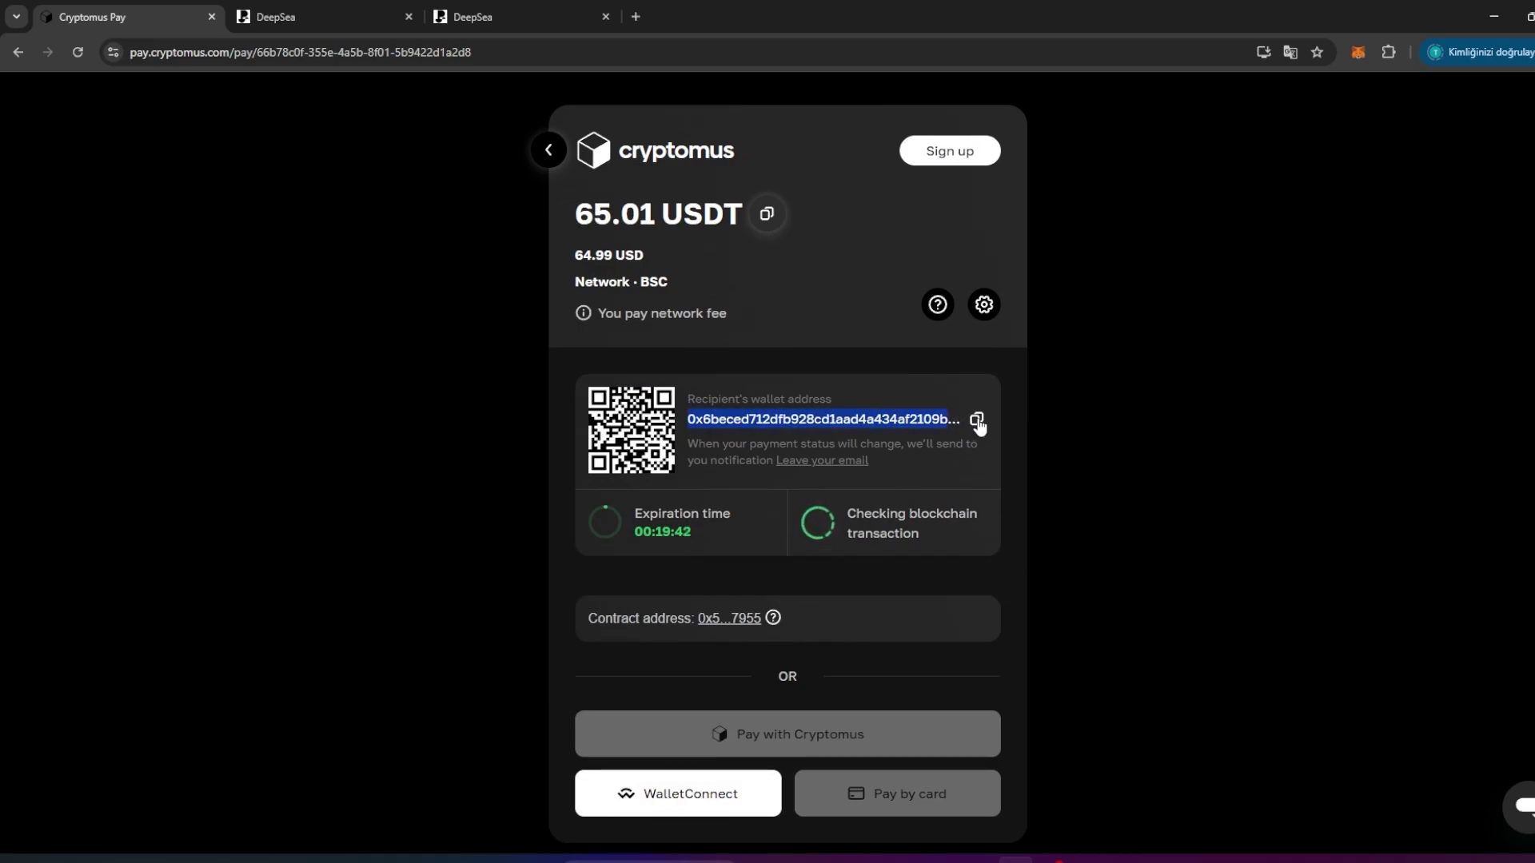
click(976, 420)
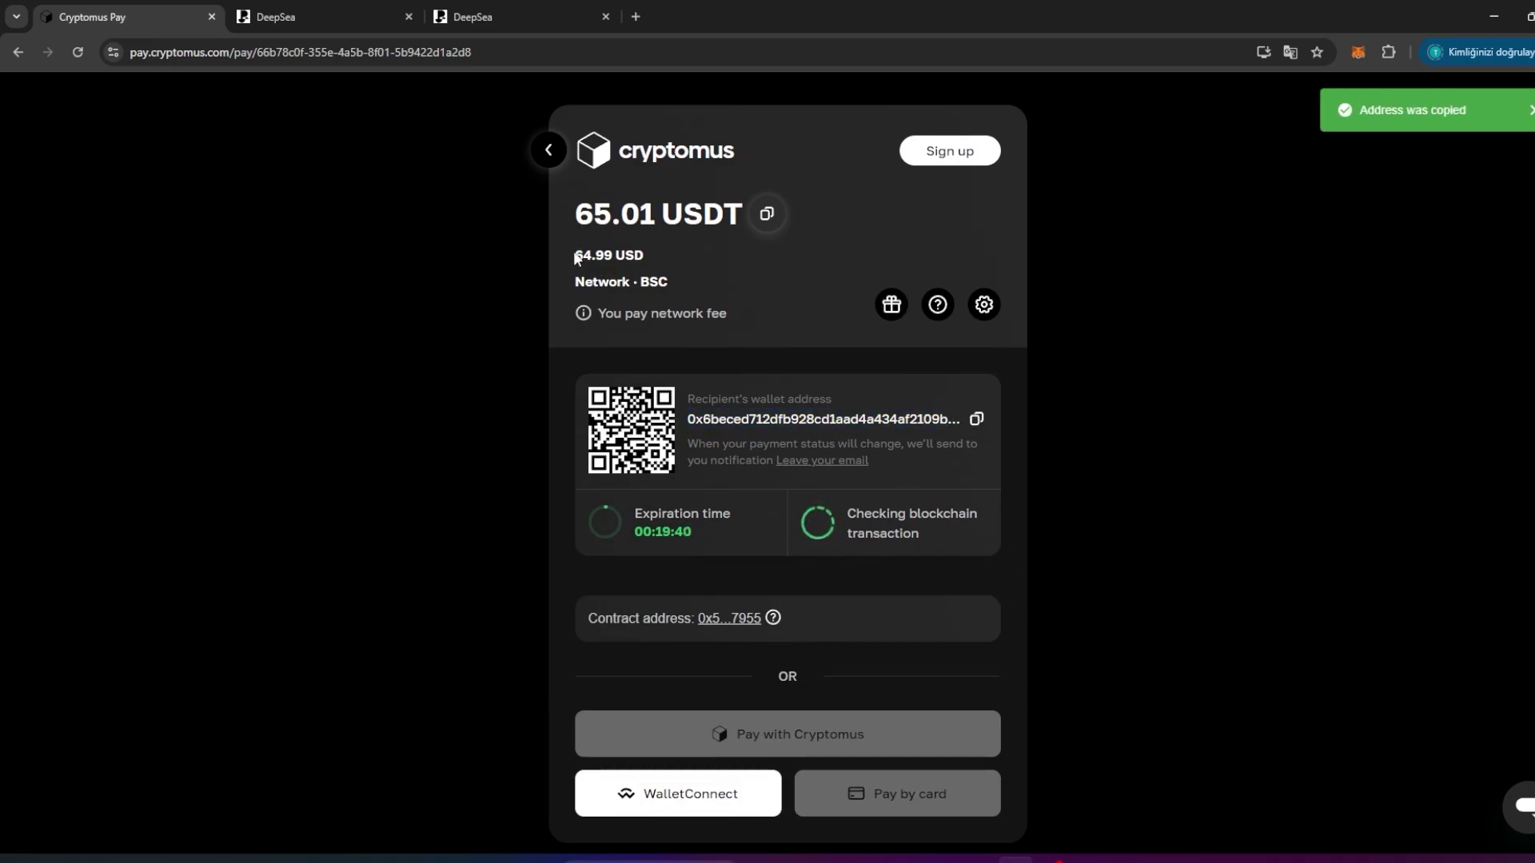
drag(577, 214, 656, 214)
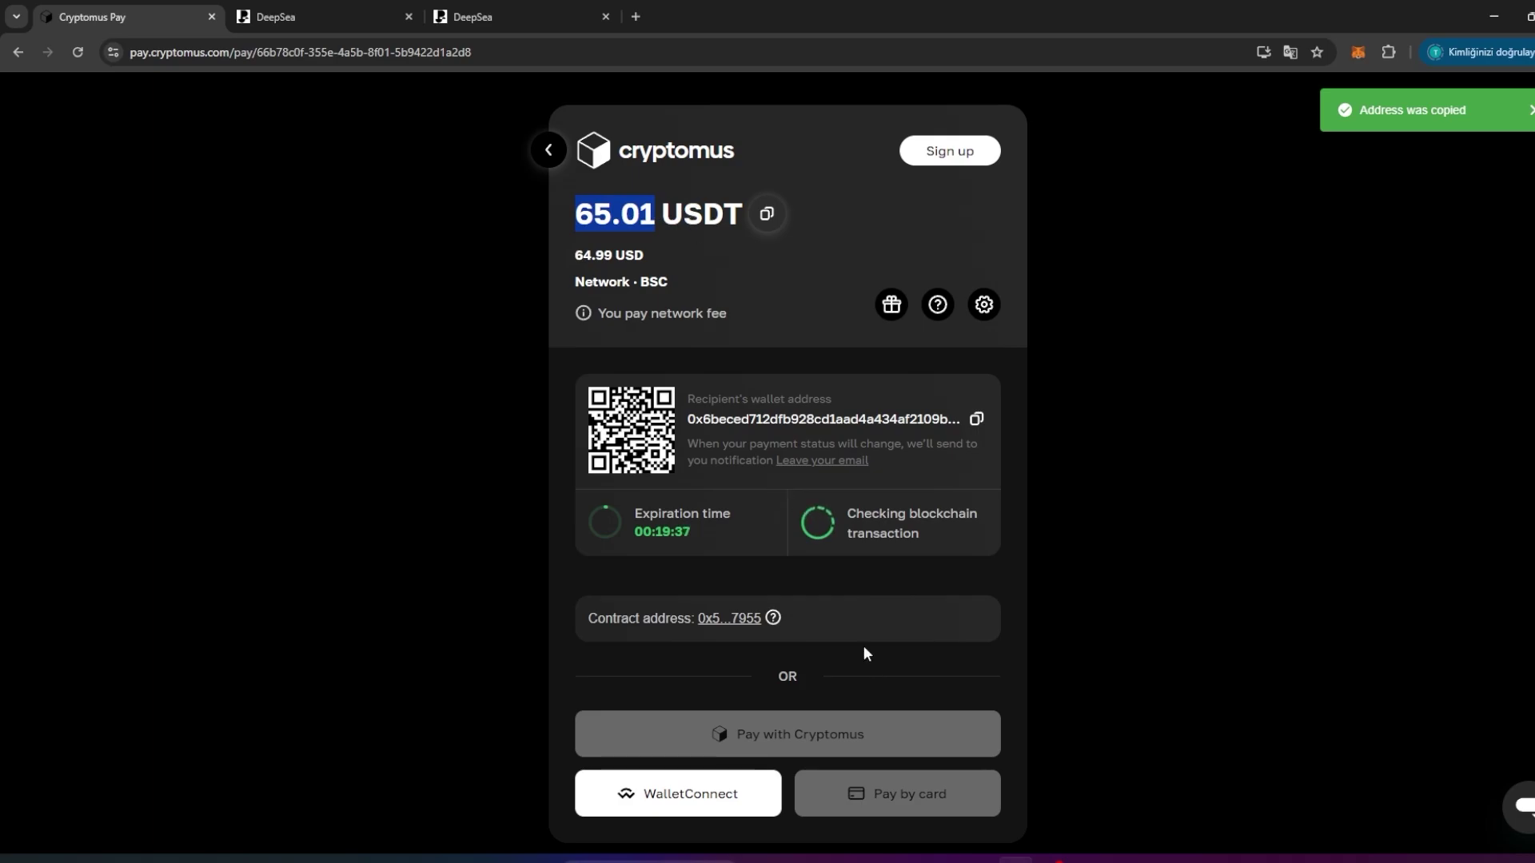
drag(873, 514, 934, 537)
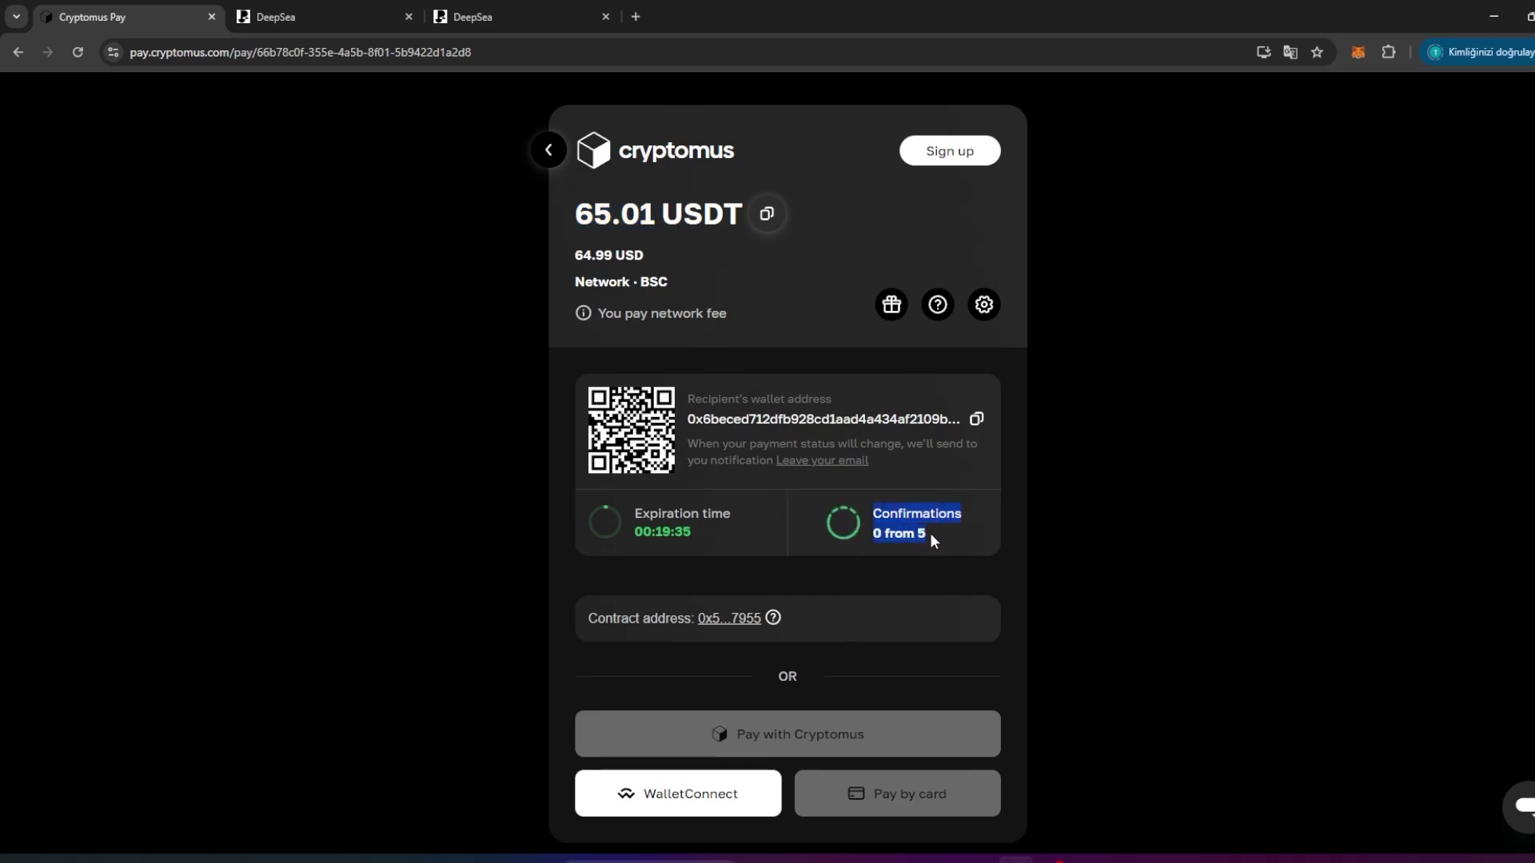
click(854, 557)
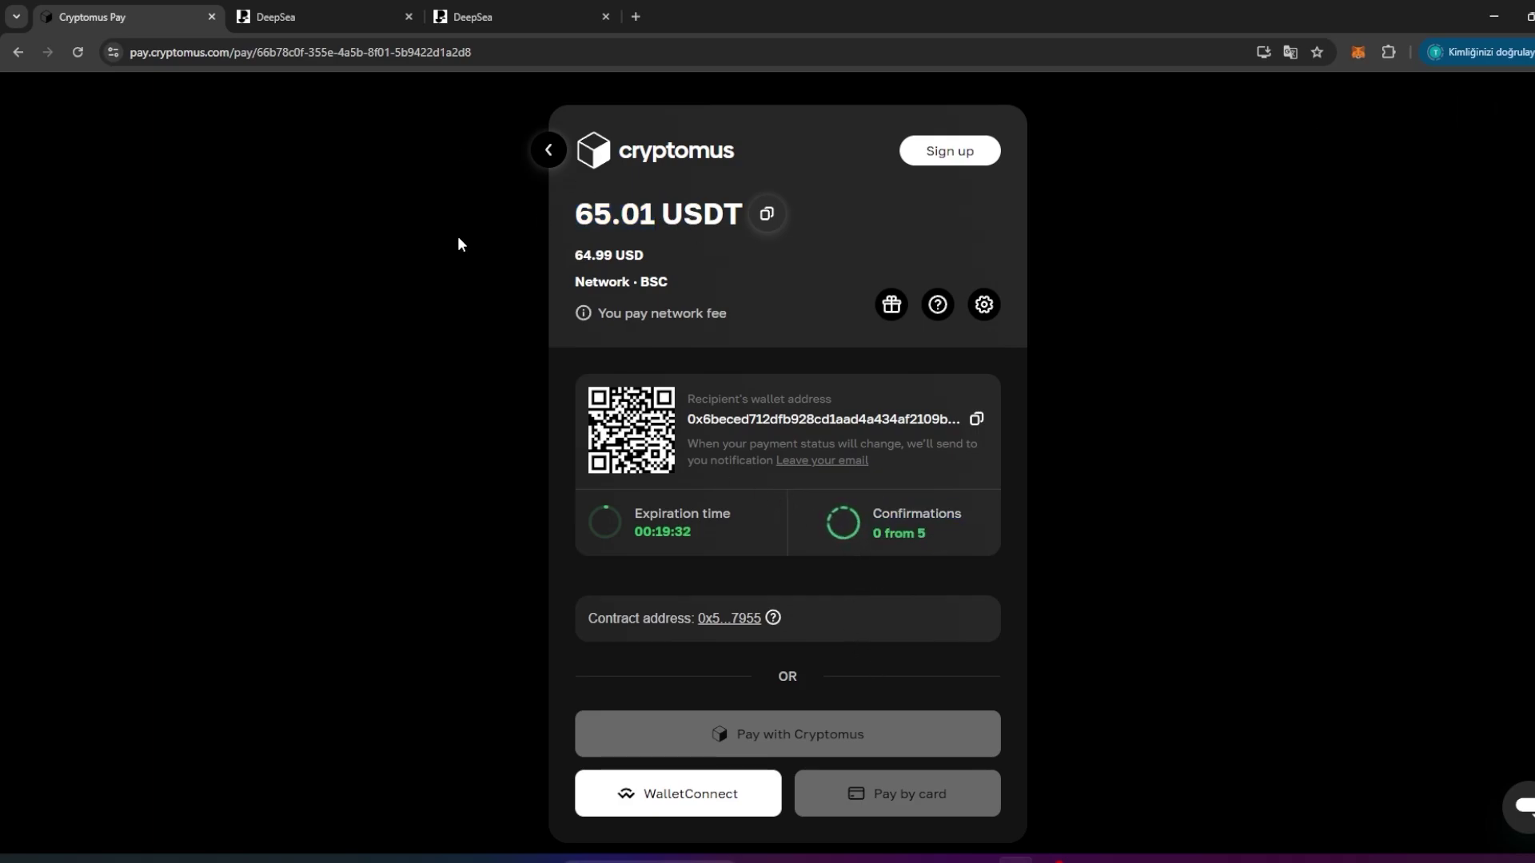
click(543, 155)
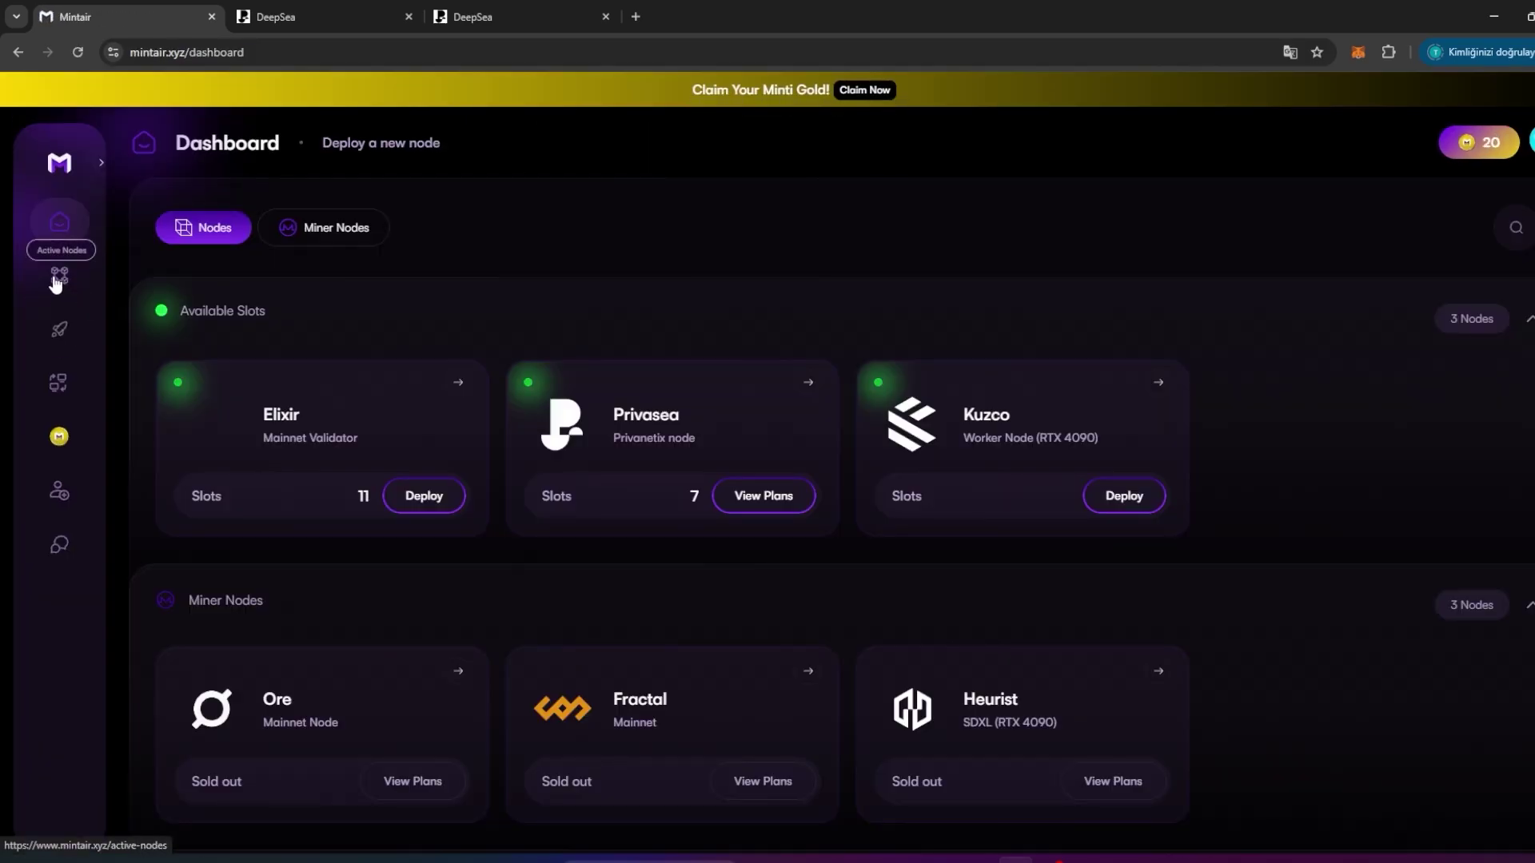
- Copy the node address of the running Privasea node from the active nodes
click(64, 282)
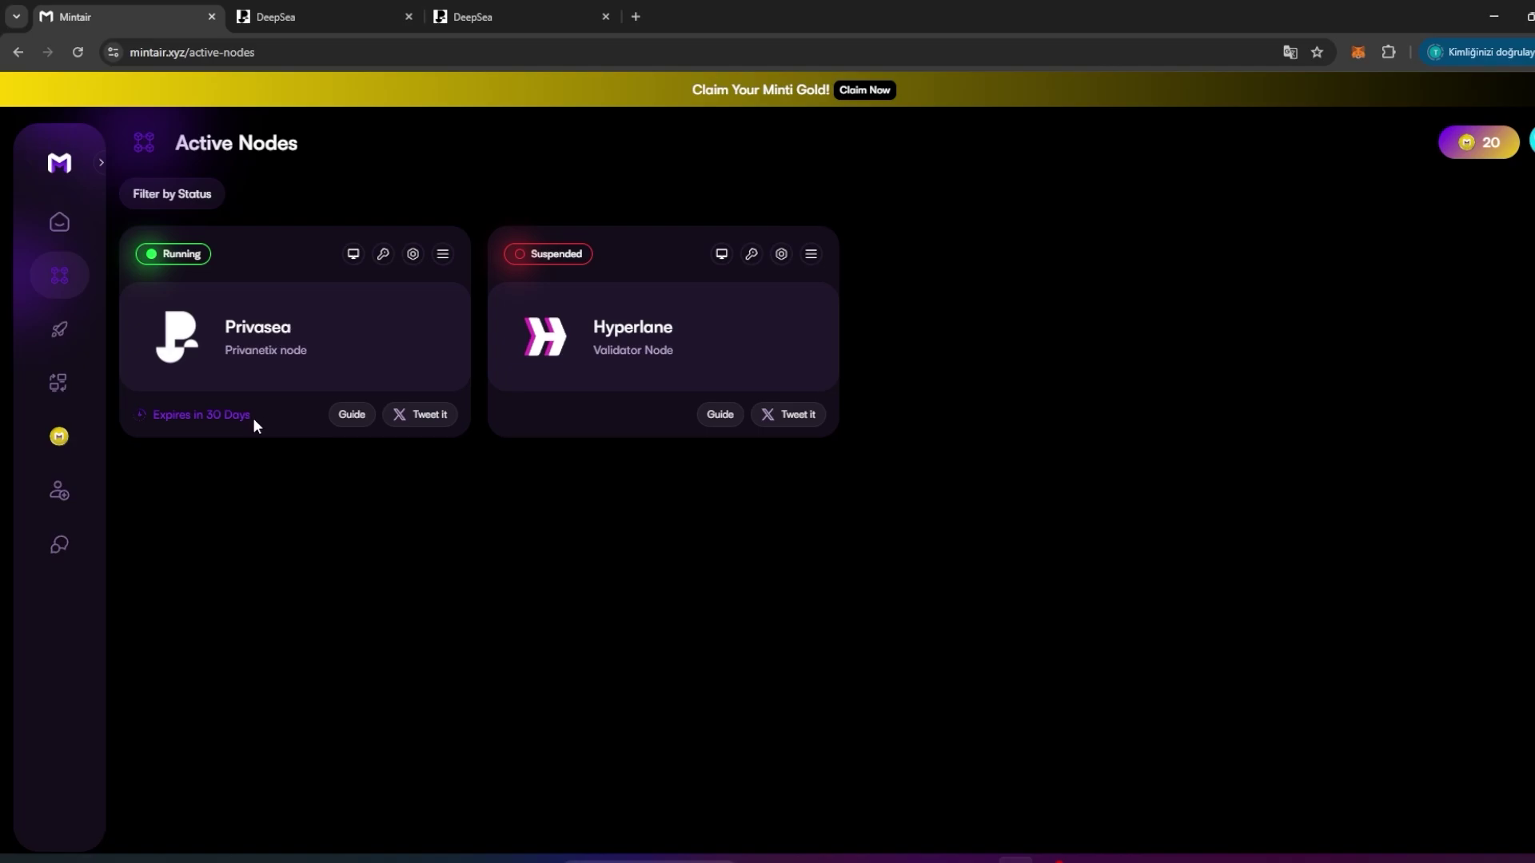
click(412, 256)
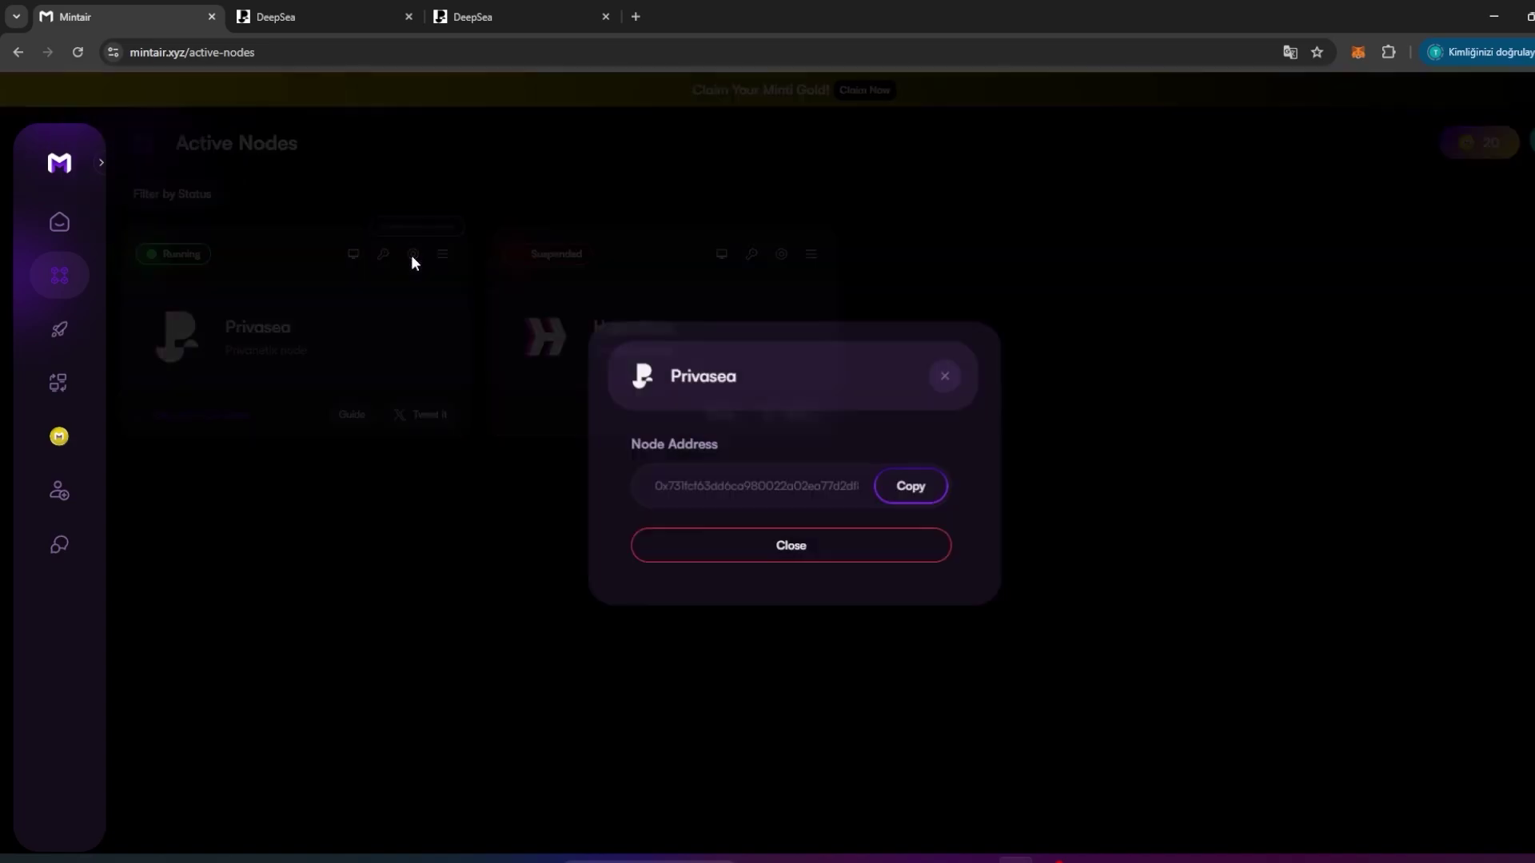
drag(649, 478, 774, 482)
click(793, 485)
click(912, 489)
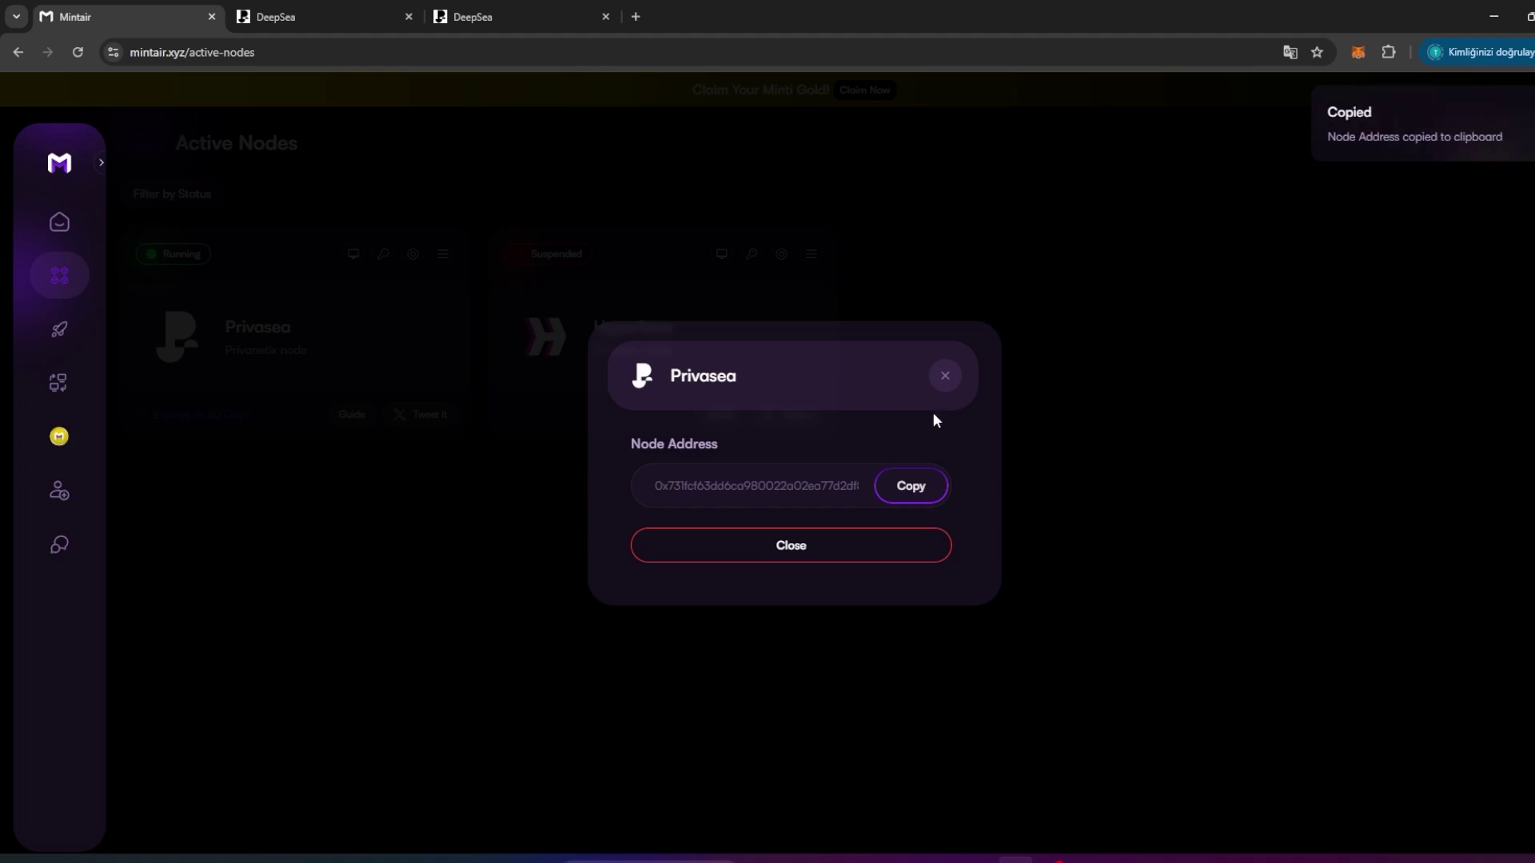
click(944, 376)
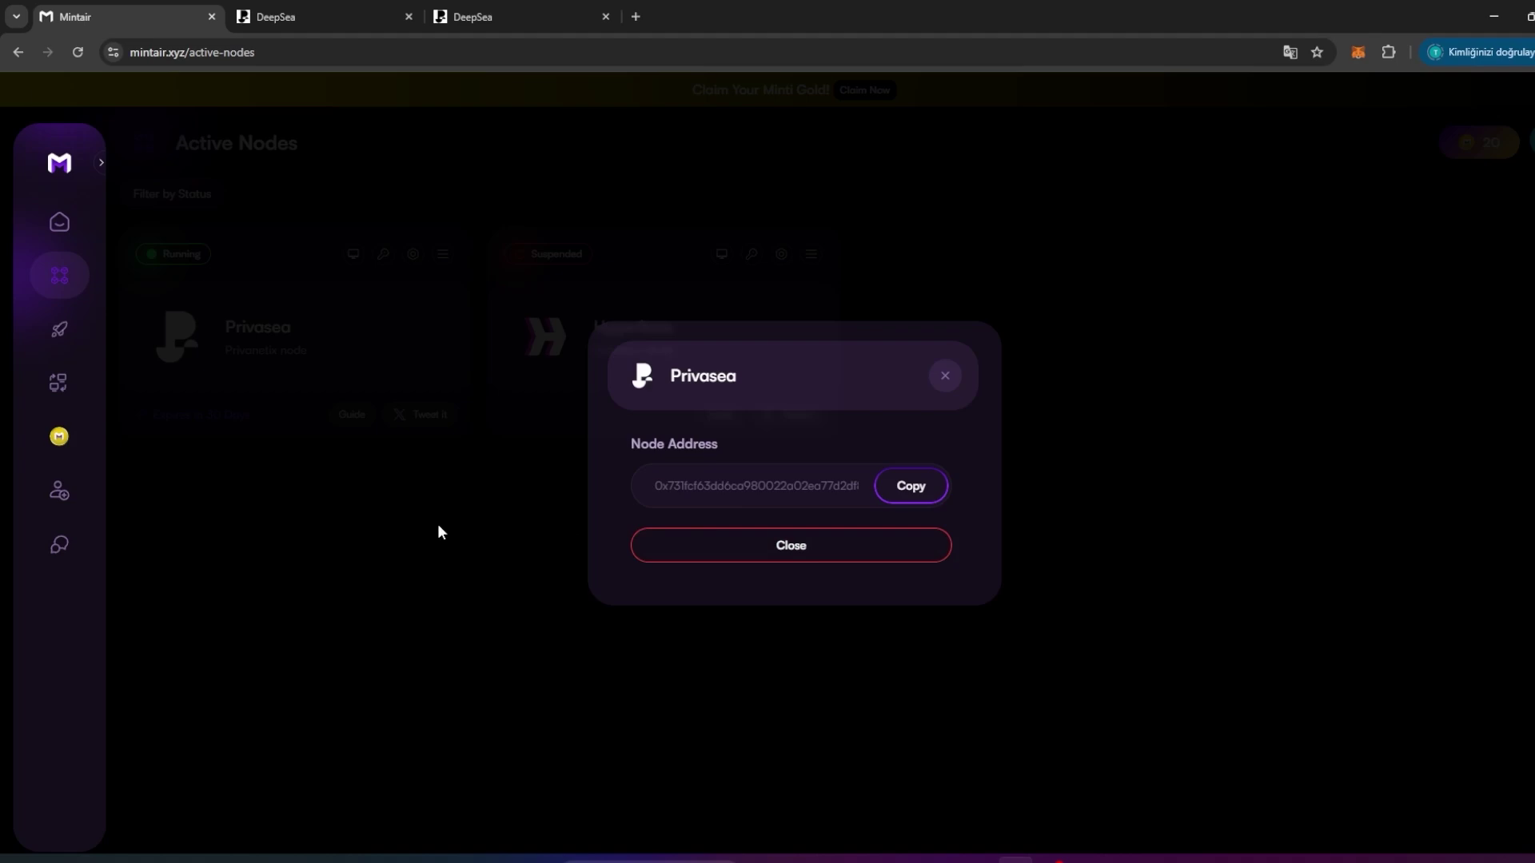
click(438, 531)
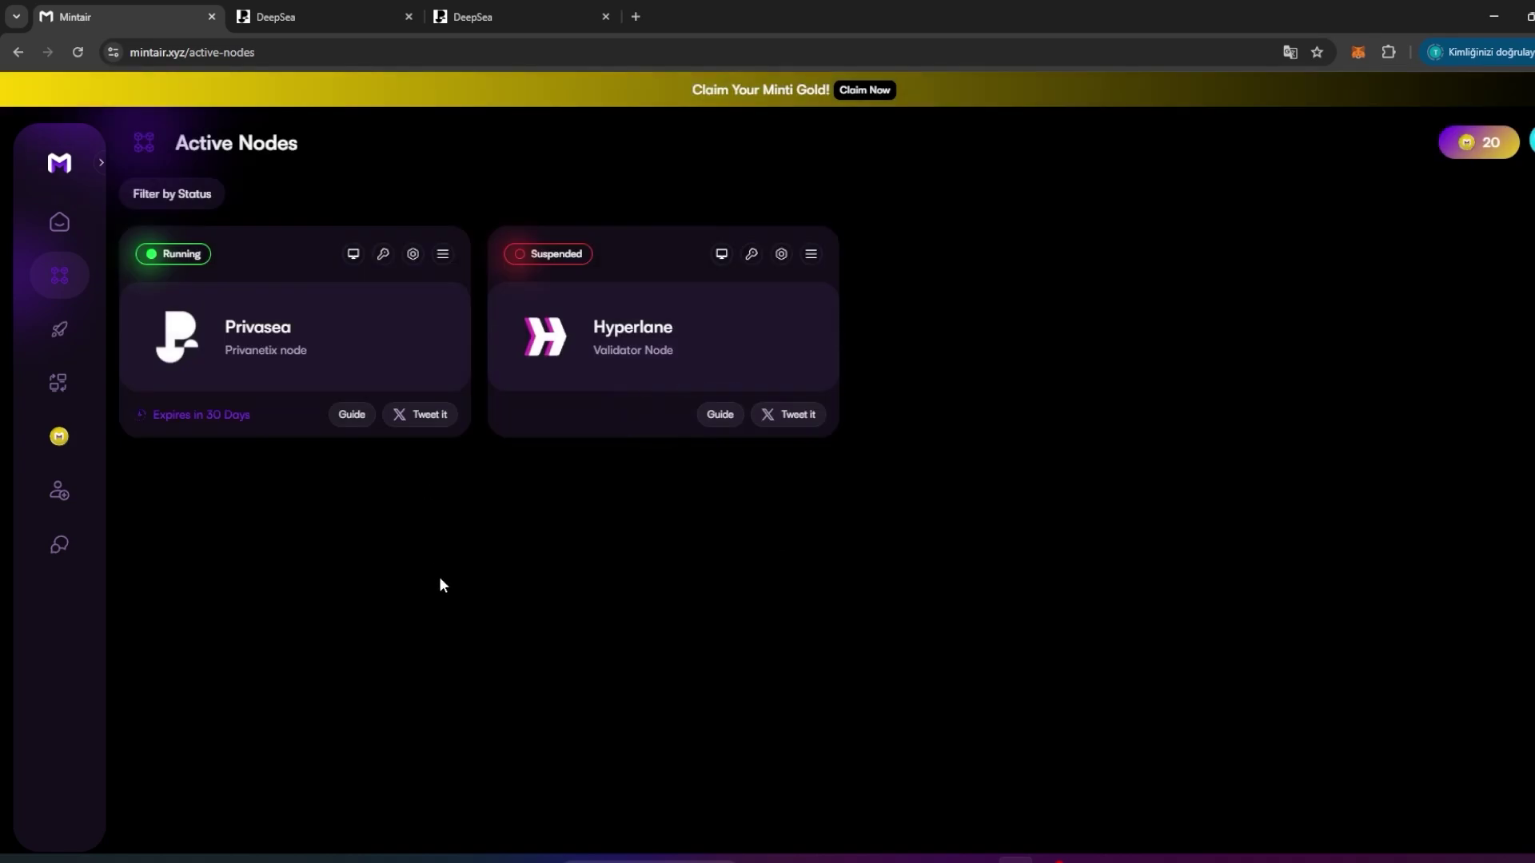
- Switch to the Privasea DeepSea site and open the setup form for a new Privanetix node
click(306, 16)
click(92, 240)
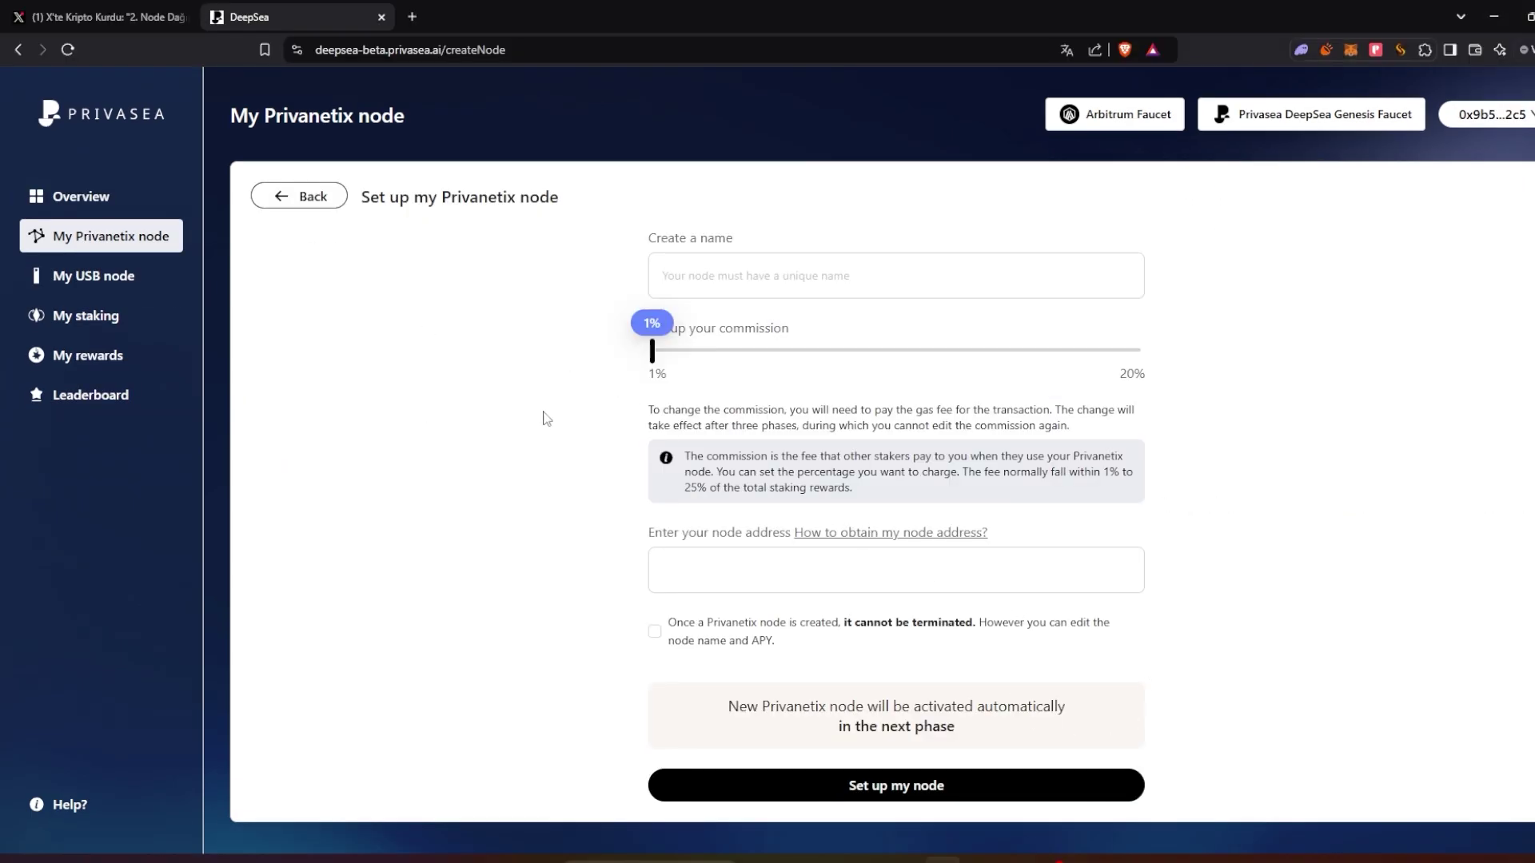
click(100, 241)
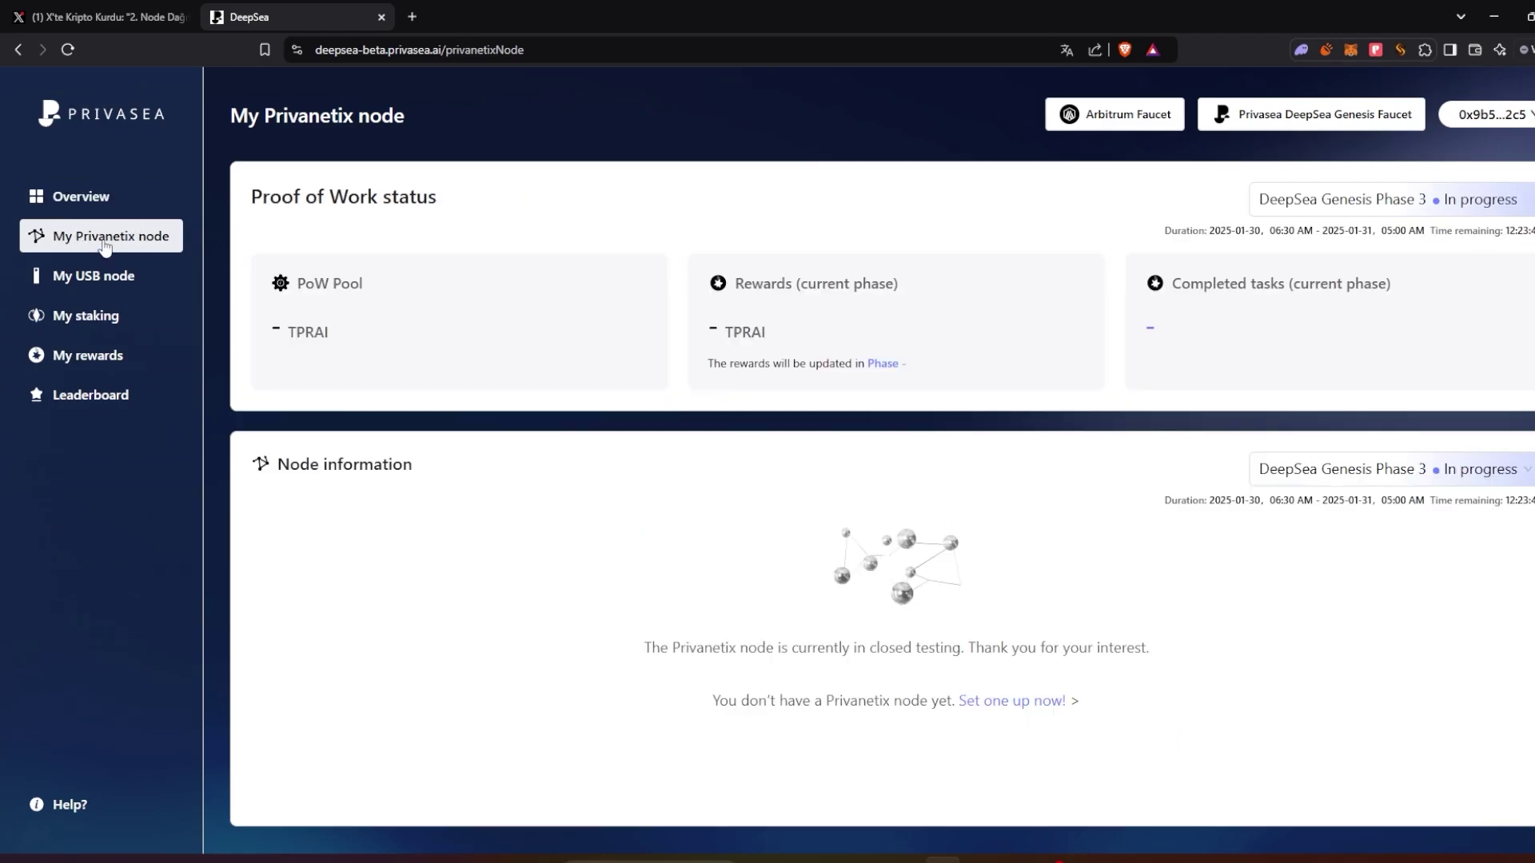
click(1023, 701)
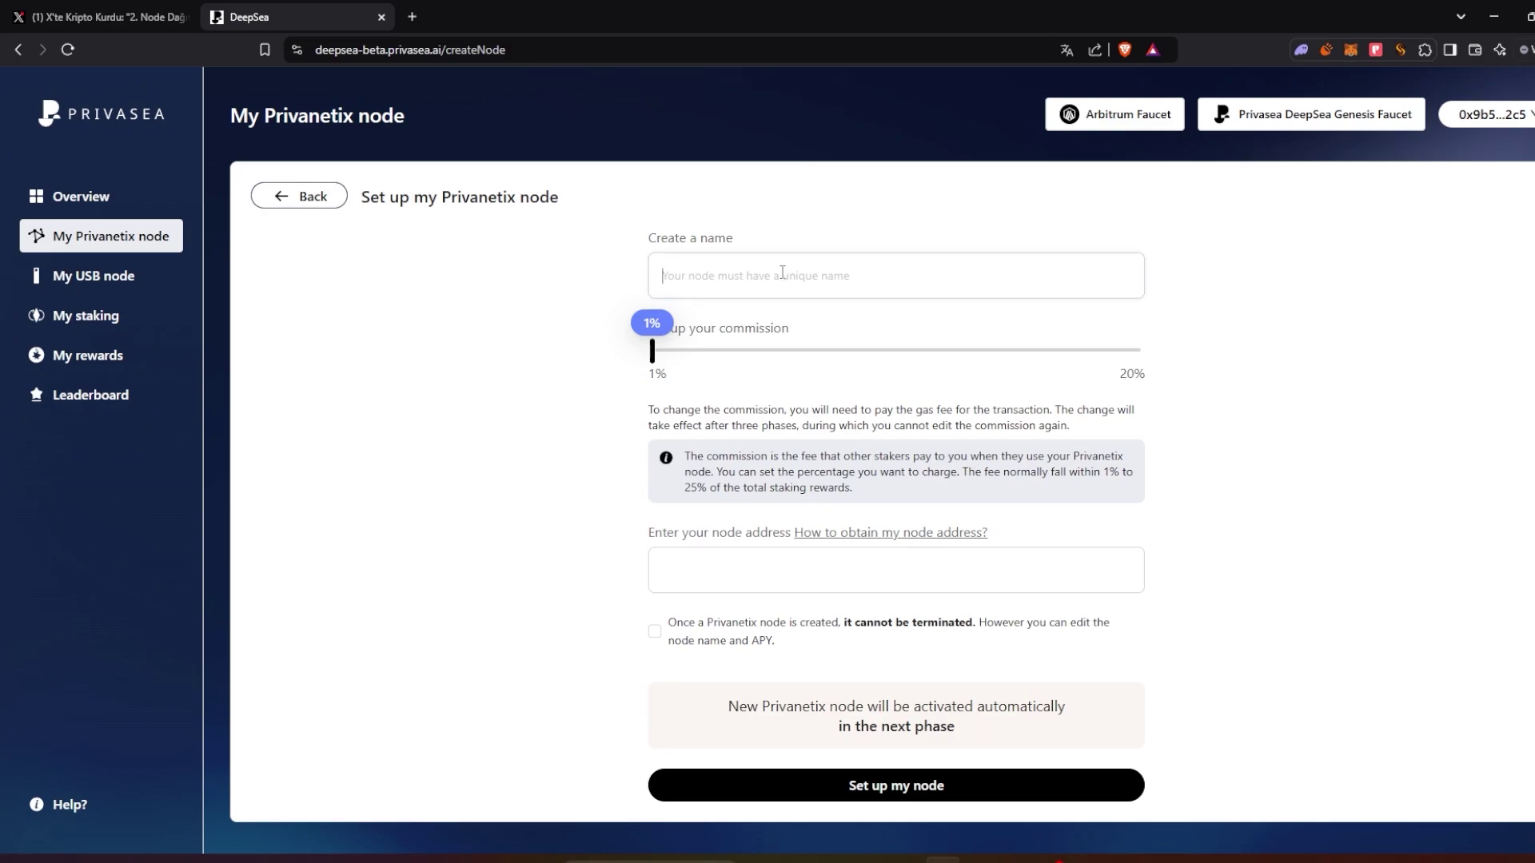
- Name the new Privanetix node tttrac and set its commission to 2%
text(tu)
text(ttrac)
mouse_move(652, 352)
mouse_down()
mouse_move(702, 359)
mouse_move(676, 359)
mouse_up()
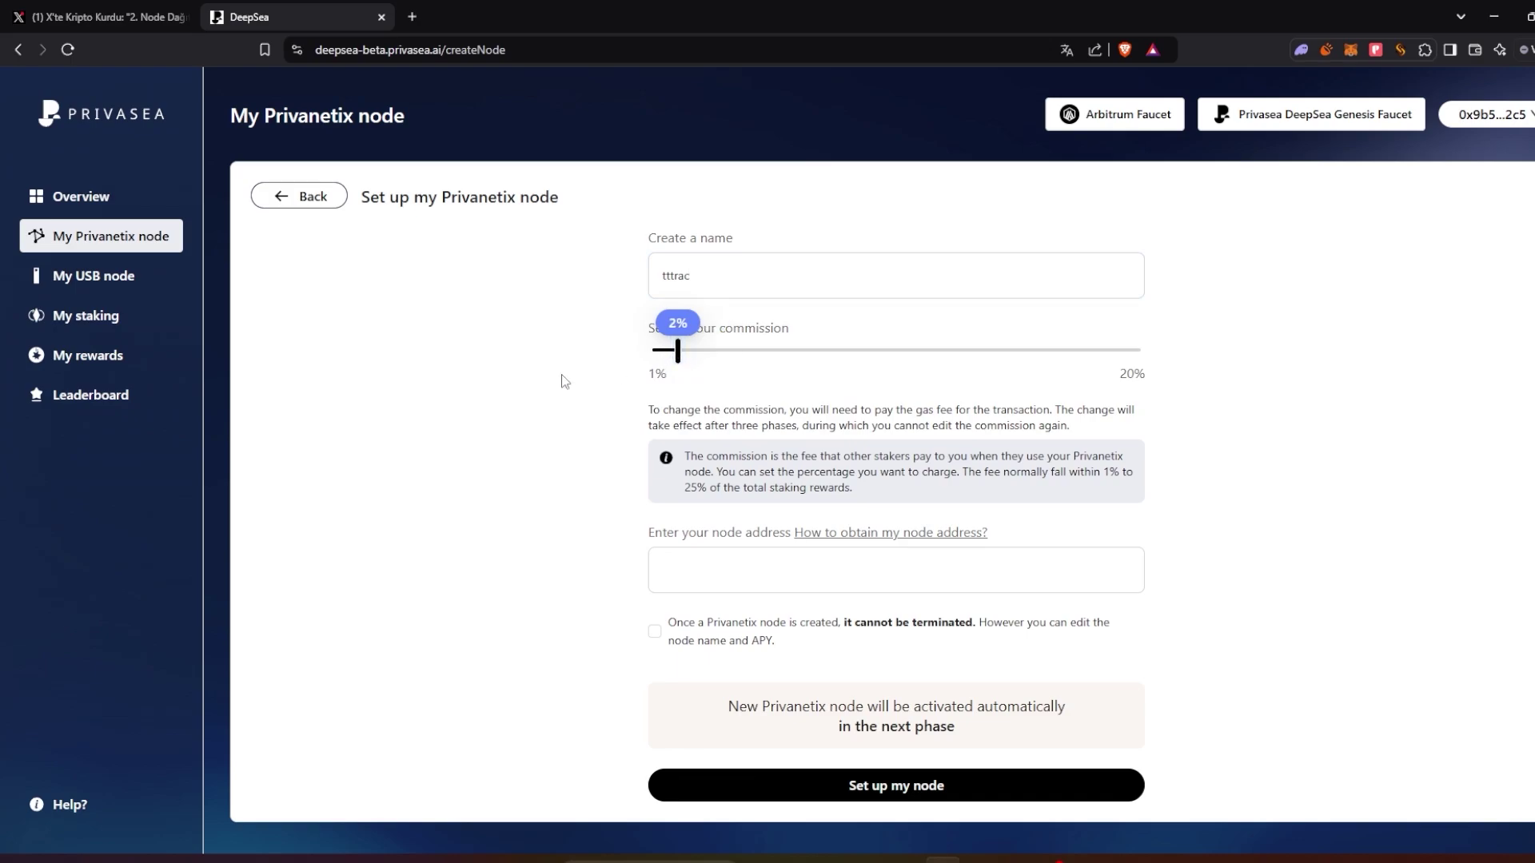
- Paste the copied node address into the setup form and accept the notice that the node cannot be terminated
click(709, 578)
right_click(686, 572)
click(739, 409)
click(654, 631)
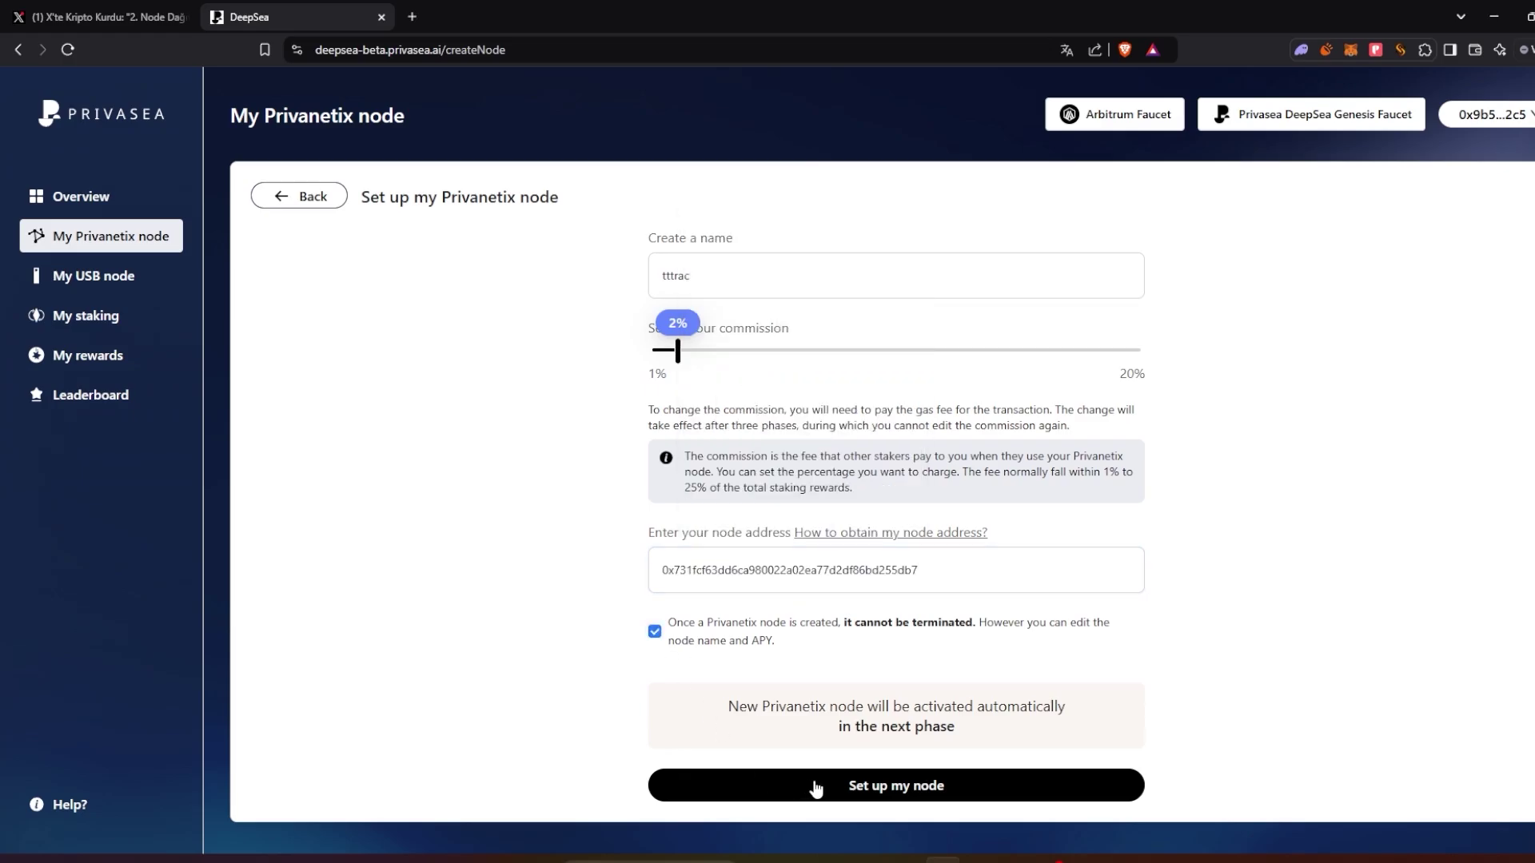
- Submit the node setup, then approve the transaction and sign the signature request in MetaMask
click(813, 786)
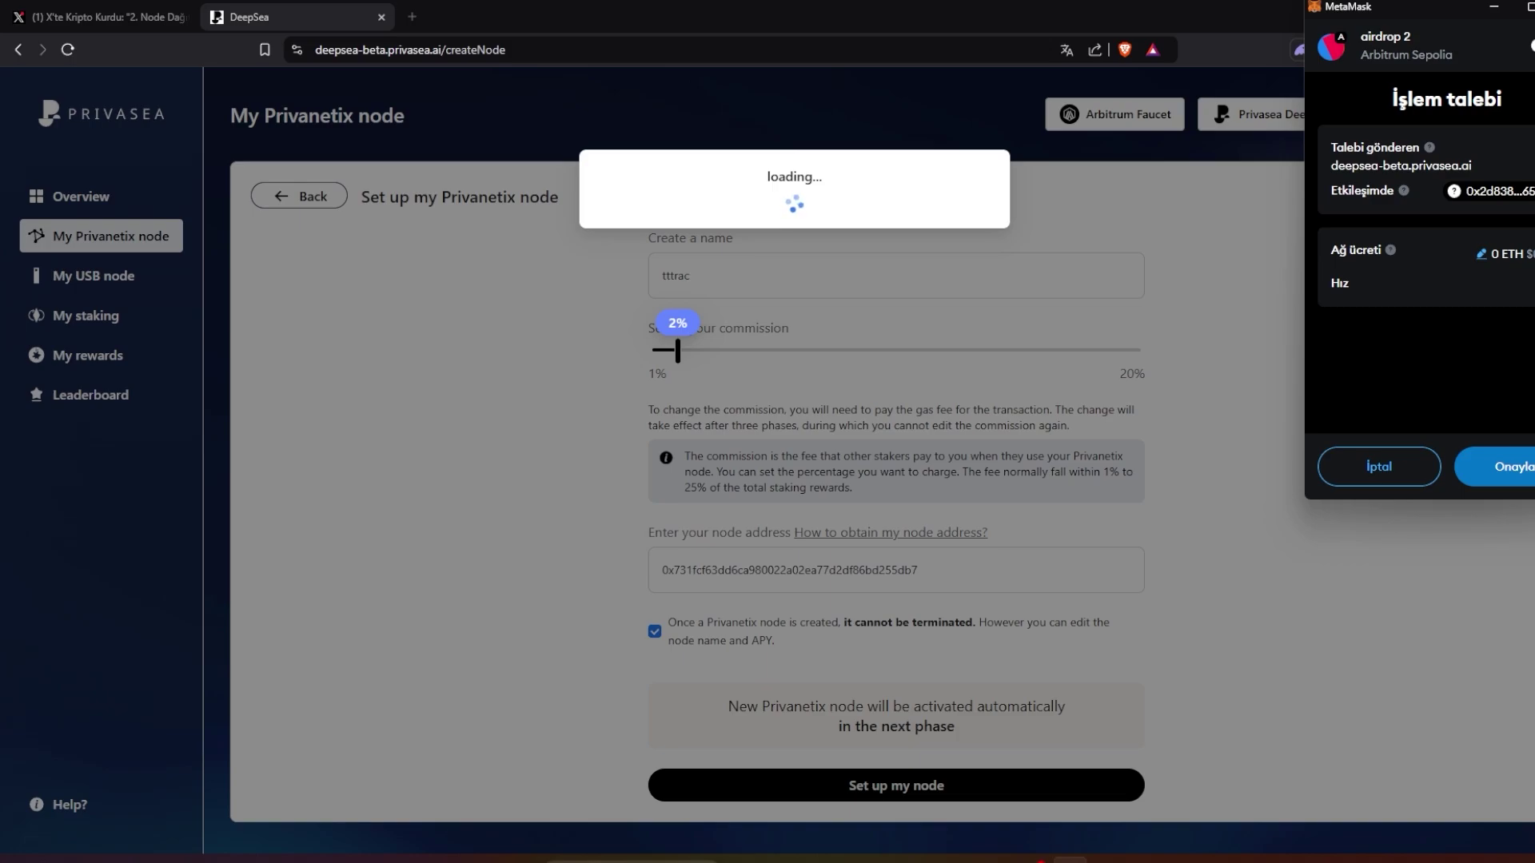
click(1507, 466)
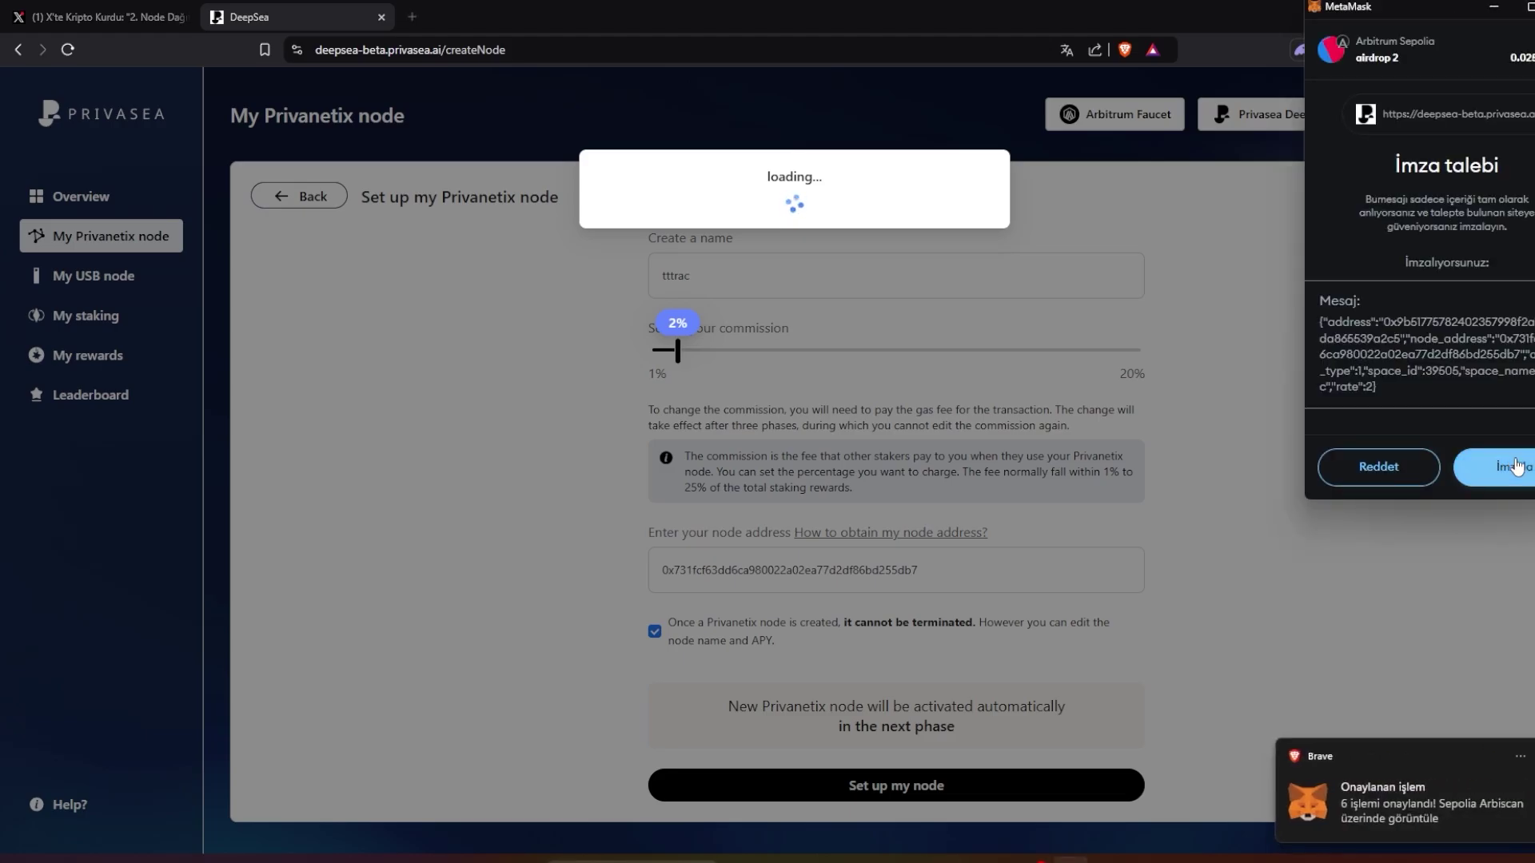
click(1507, 470)
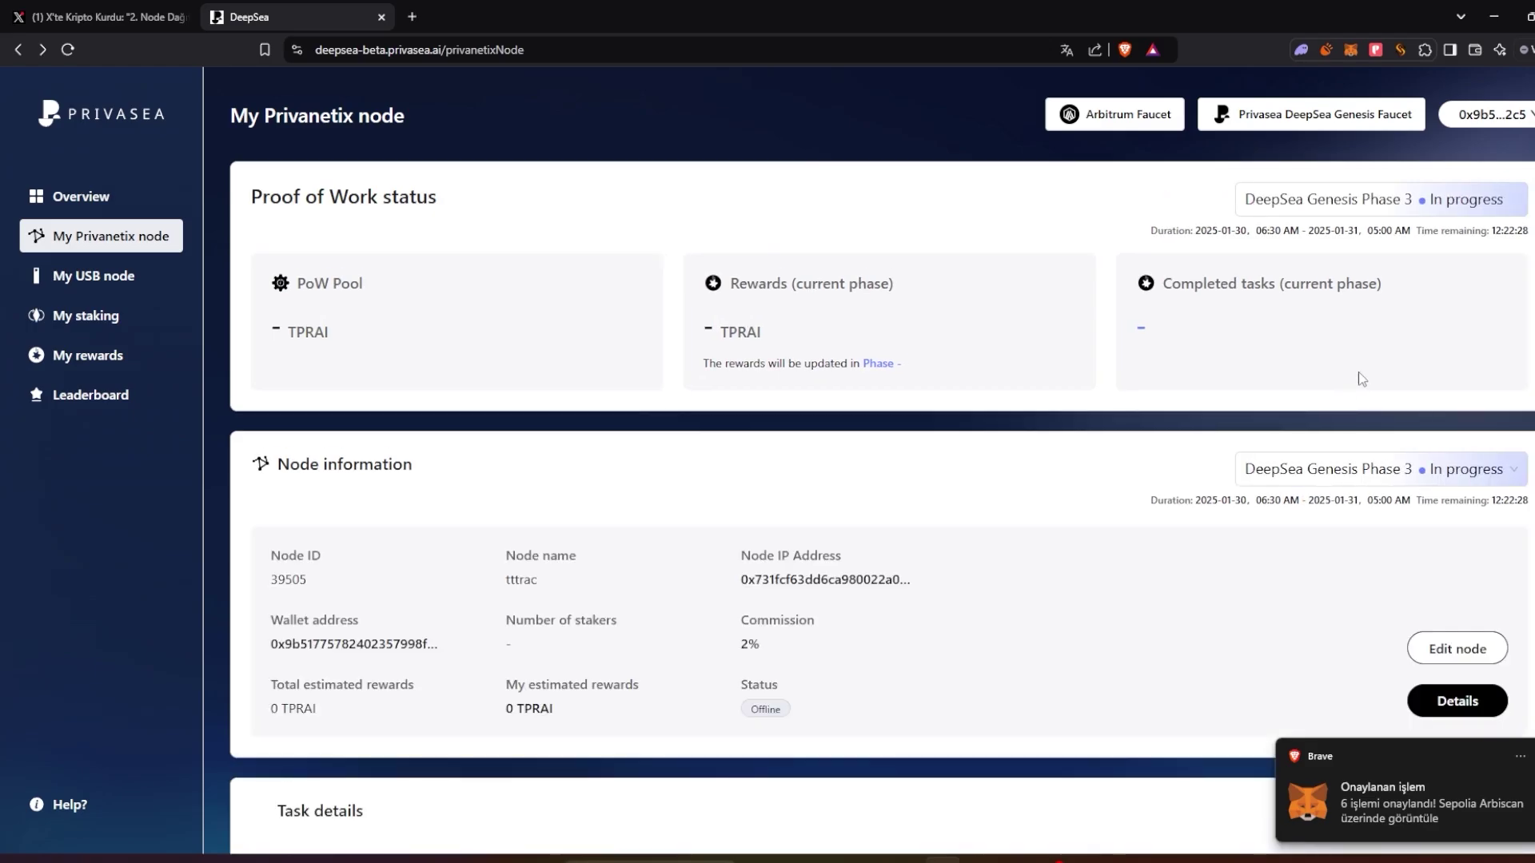
- Examine the new Privanetix node's information, including its status
scroll(768, 586, down, 1)
drag(300, 390, 389, 396)
click(758, 477)
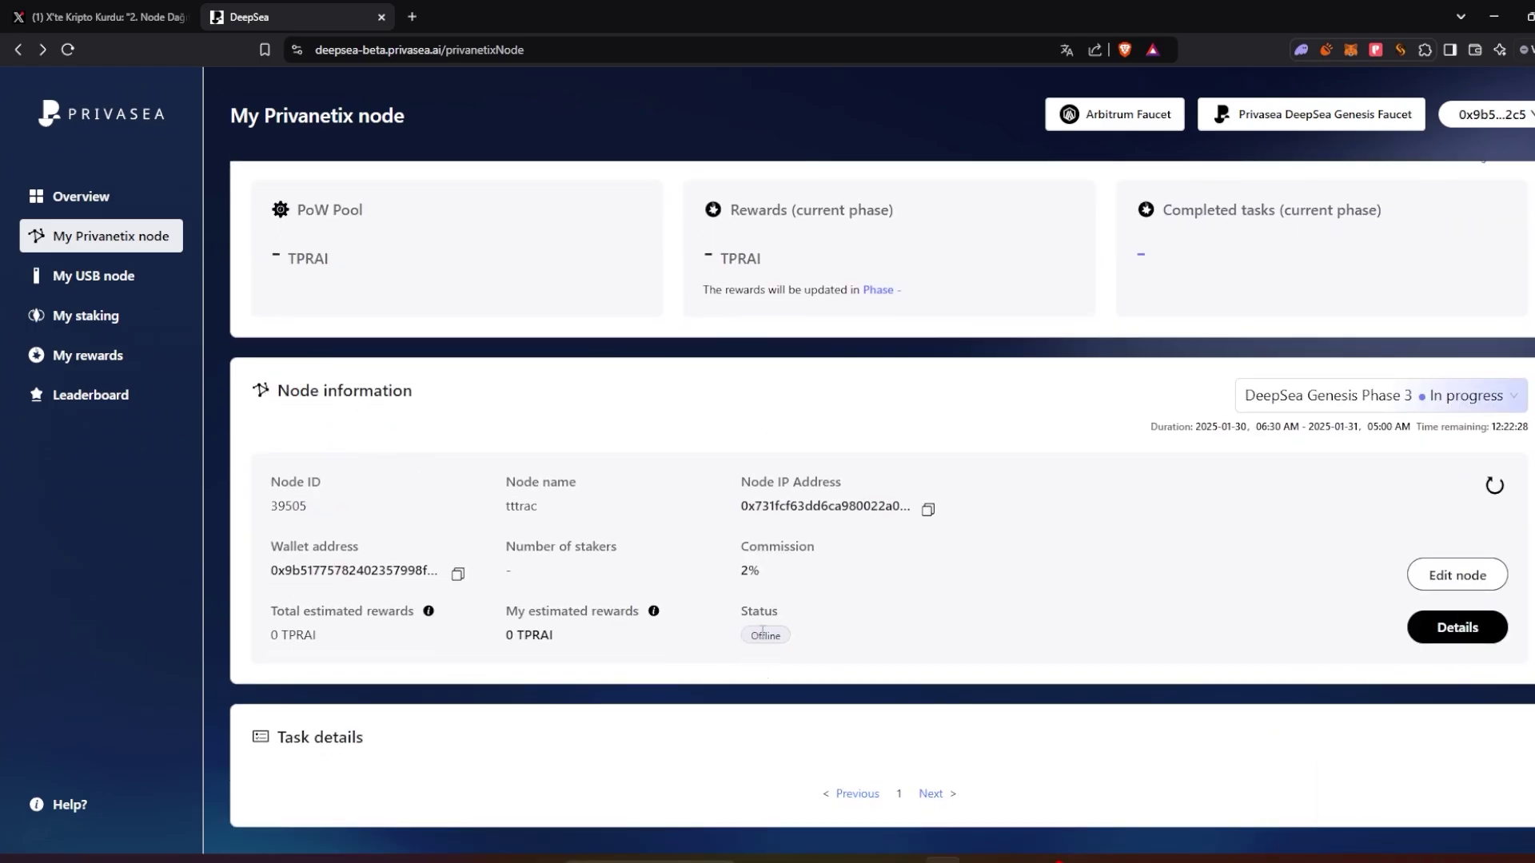
drag(749, 636, 791, 640)
click(832, 645)
scroll(880, 635, up, 1)
drag(750, 709, 786, 710)
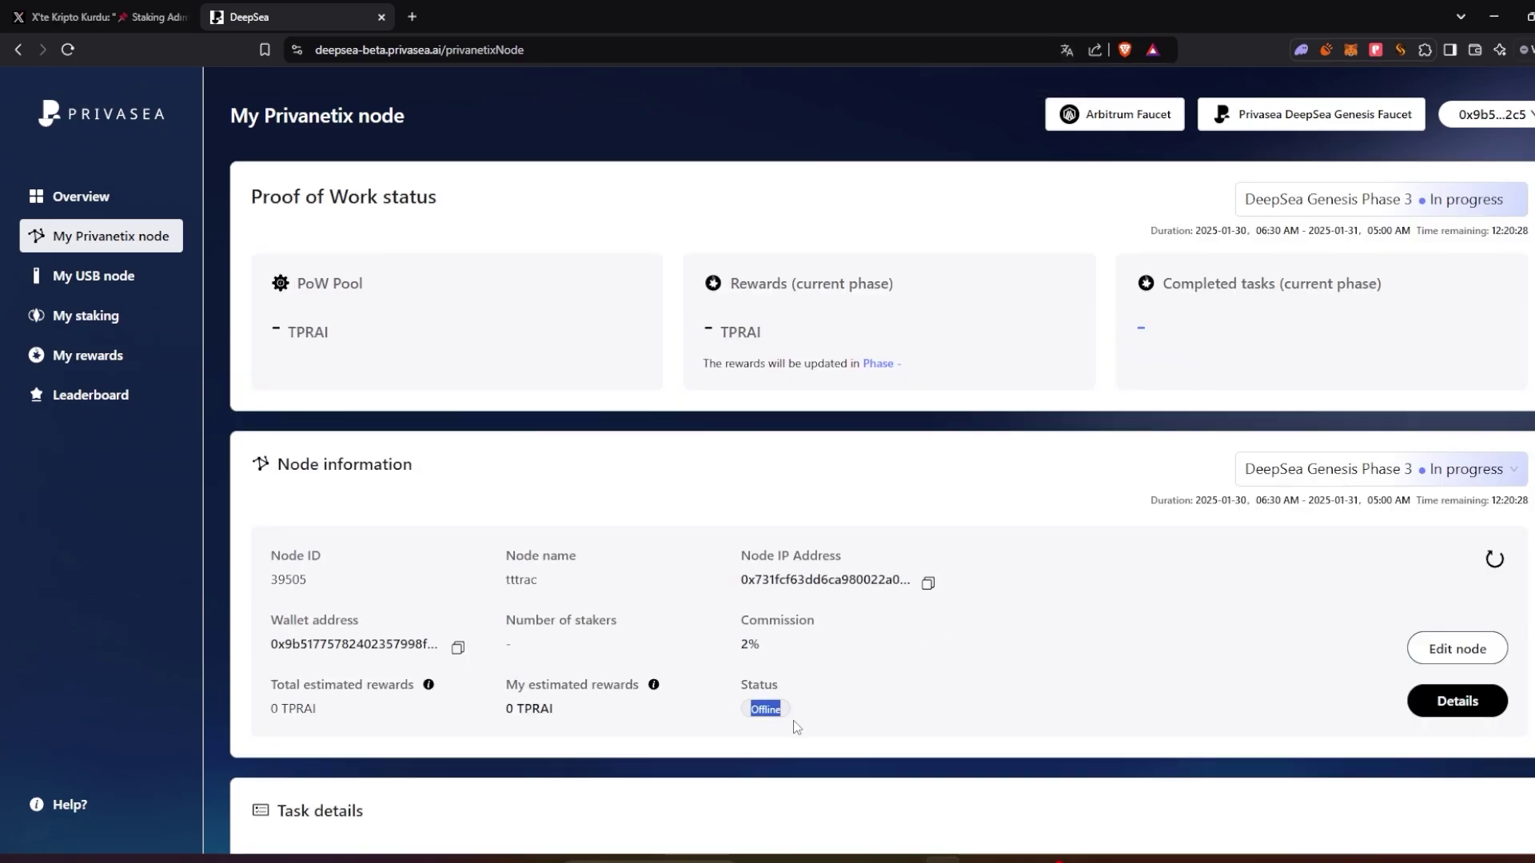
click(803, 719)
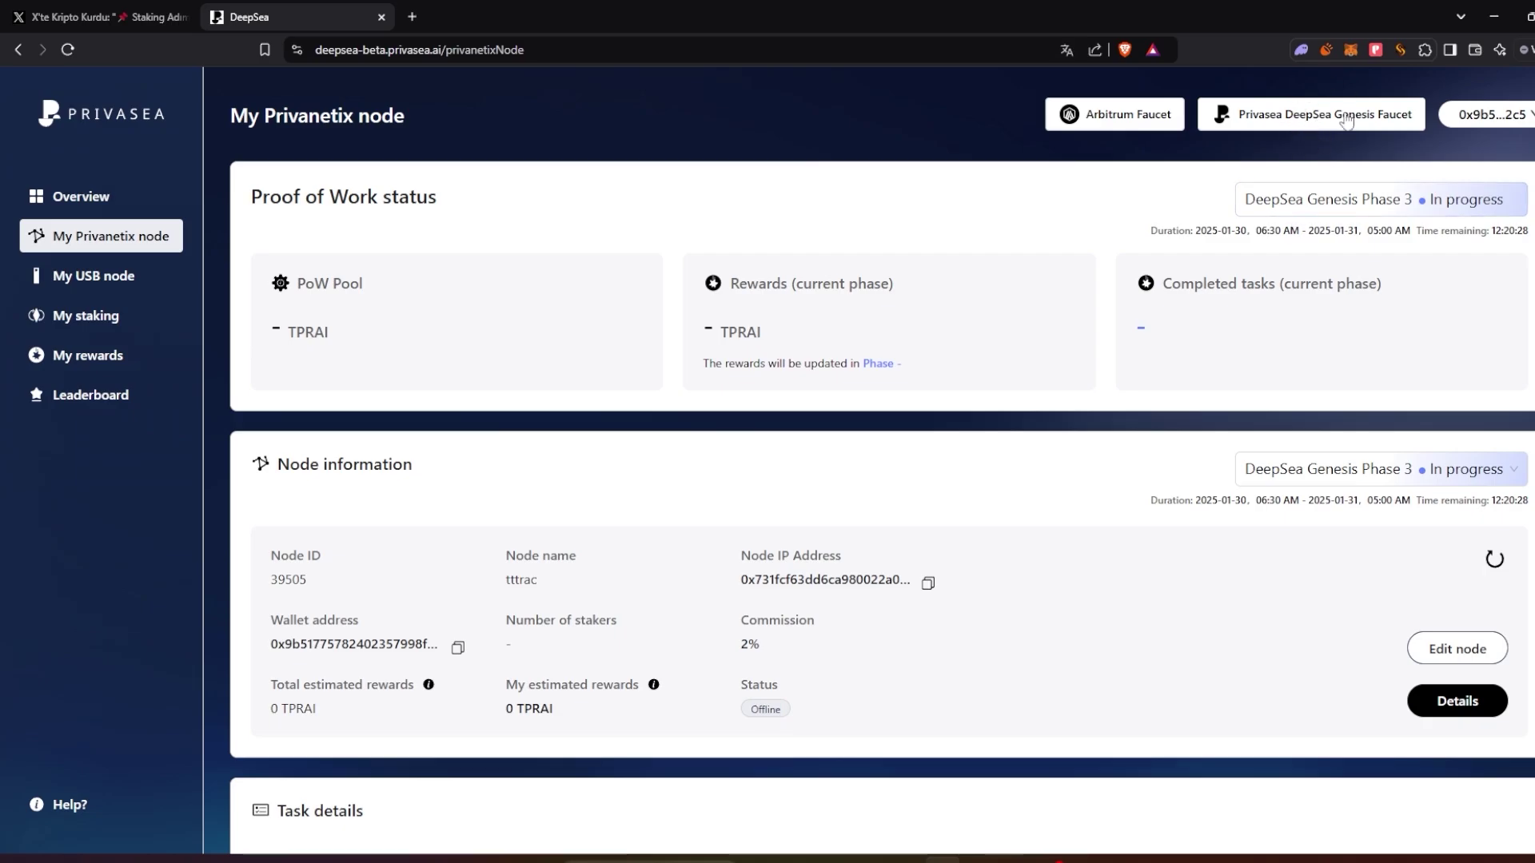
- Request Privasea DeepSea Genesis test tokens from the faucet for the wallet address copied from MetaMask, and confirm the request in MetaMask
click(1305, 118)
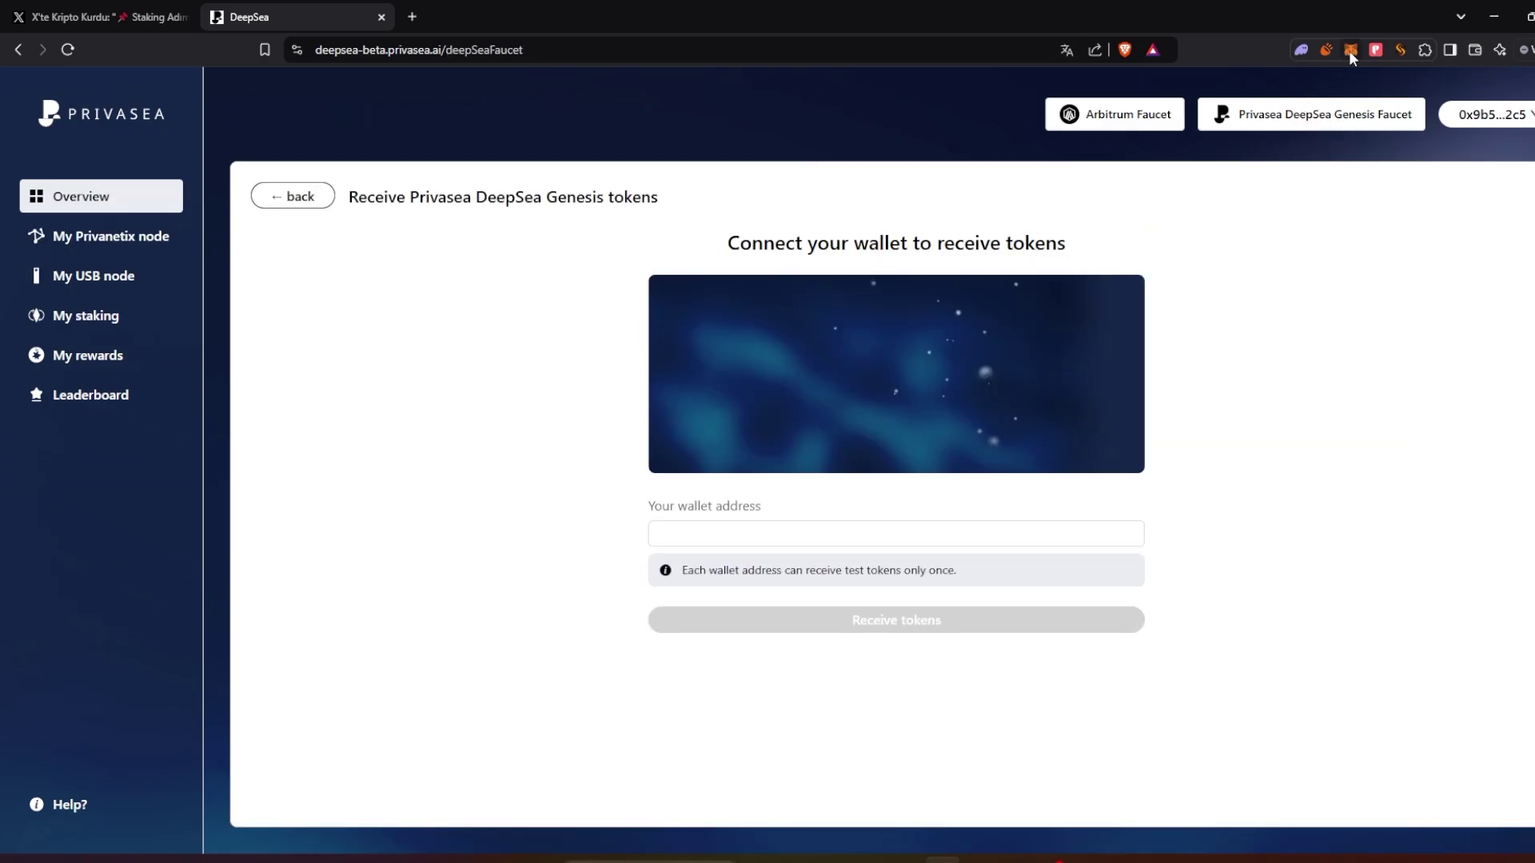
click(1350, 49)
click(1251, 106)
click(703, 533)
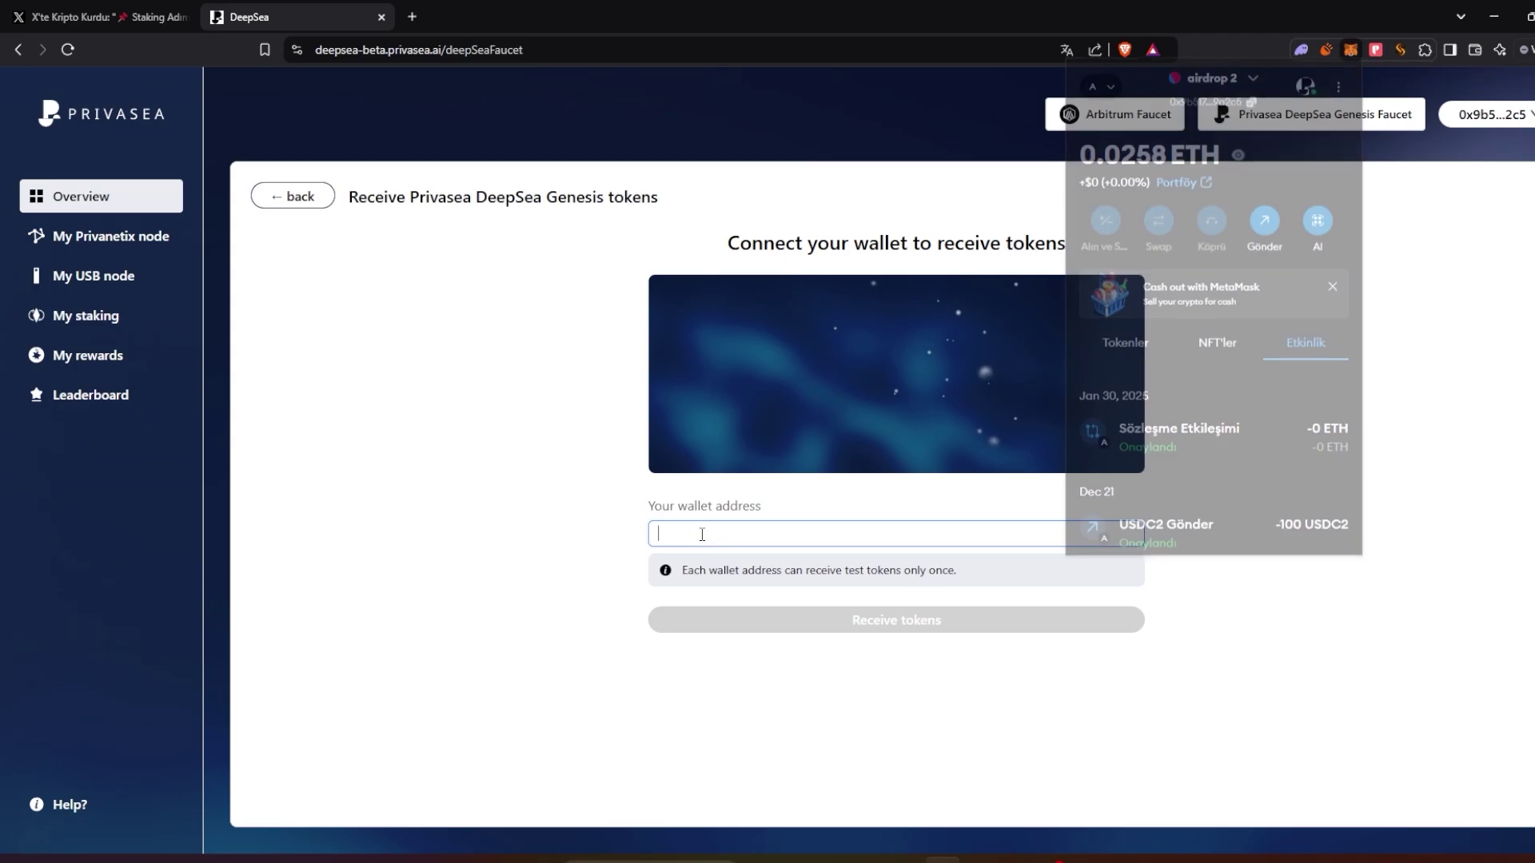
right_click(704, 529)
click(736, 344)
click(880, 631)
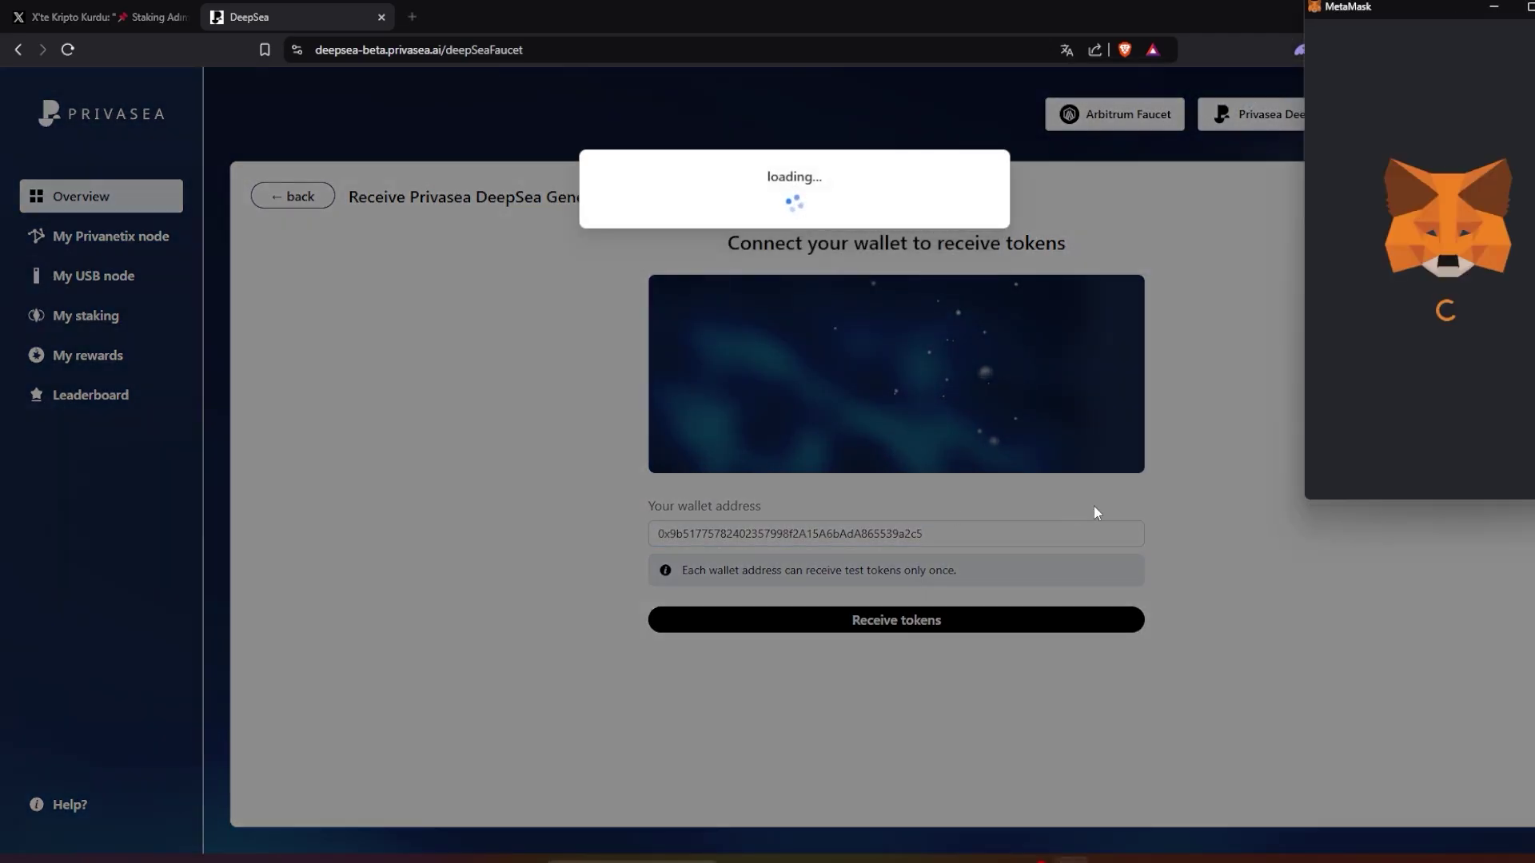
click(1526, 470)
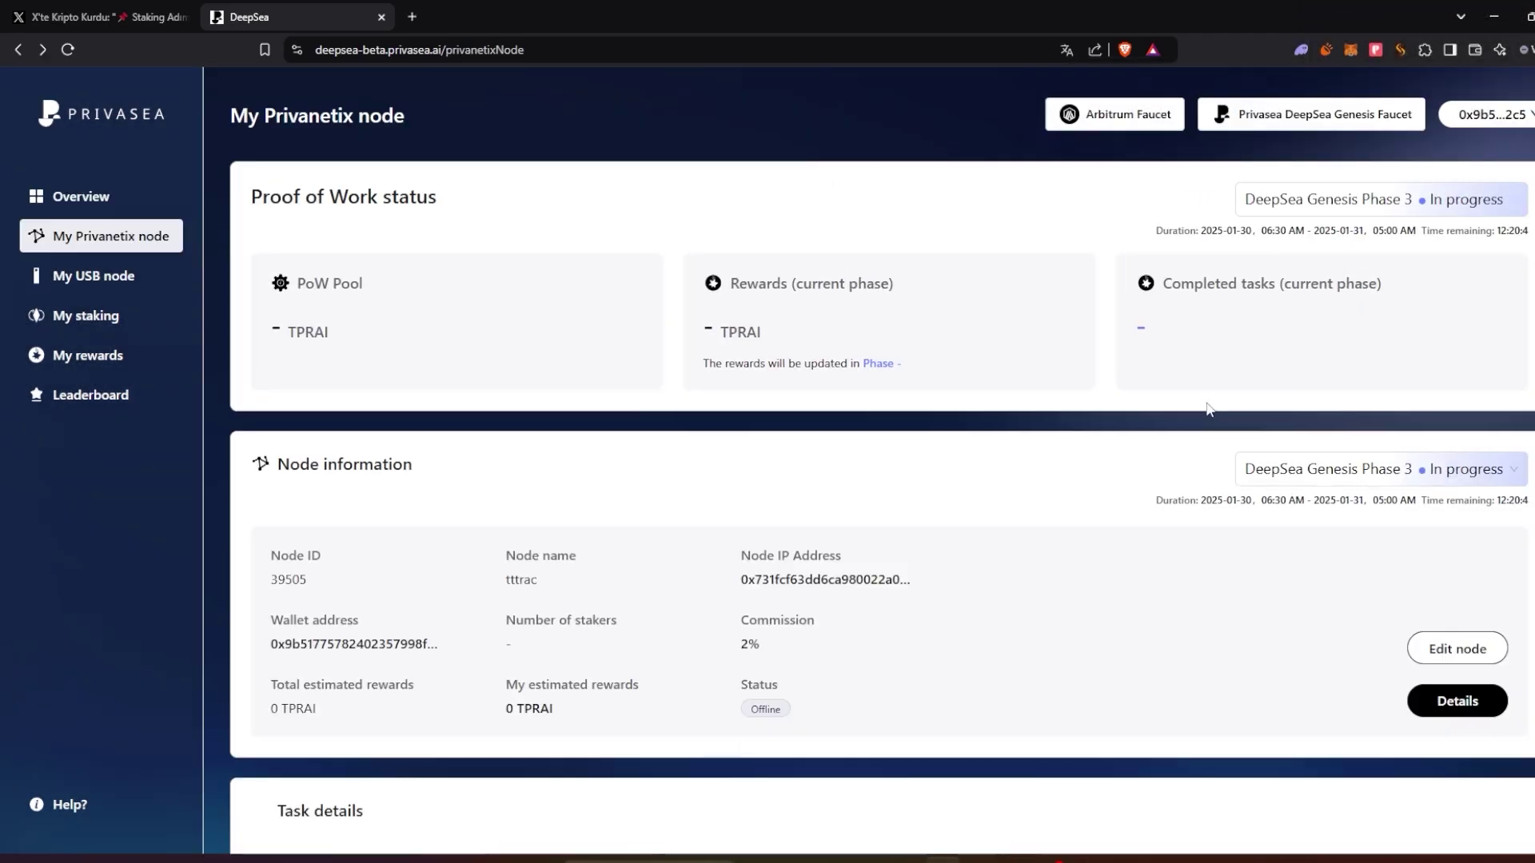
scroll(1050, 483, down, 1)
scroll(1043, 484, up, 1)
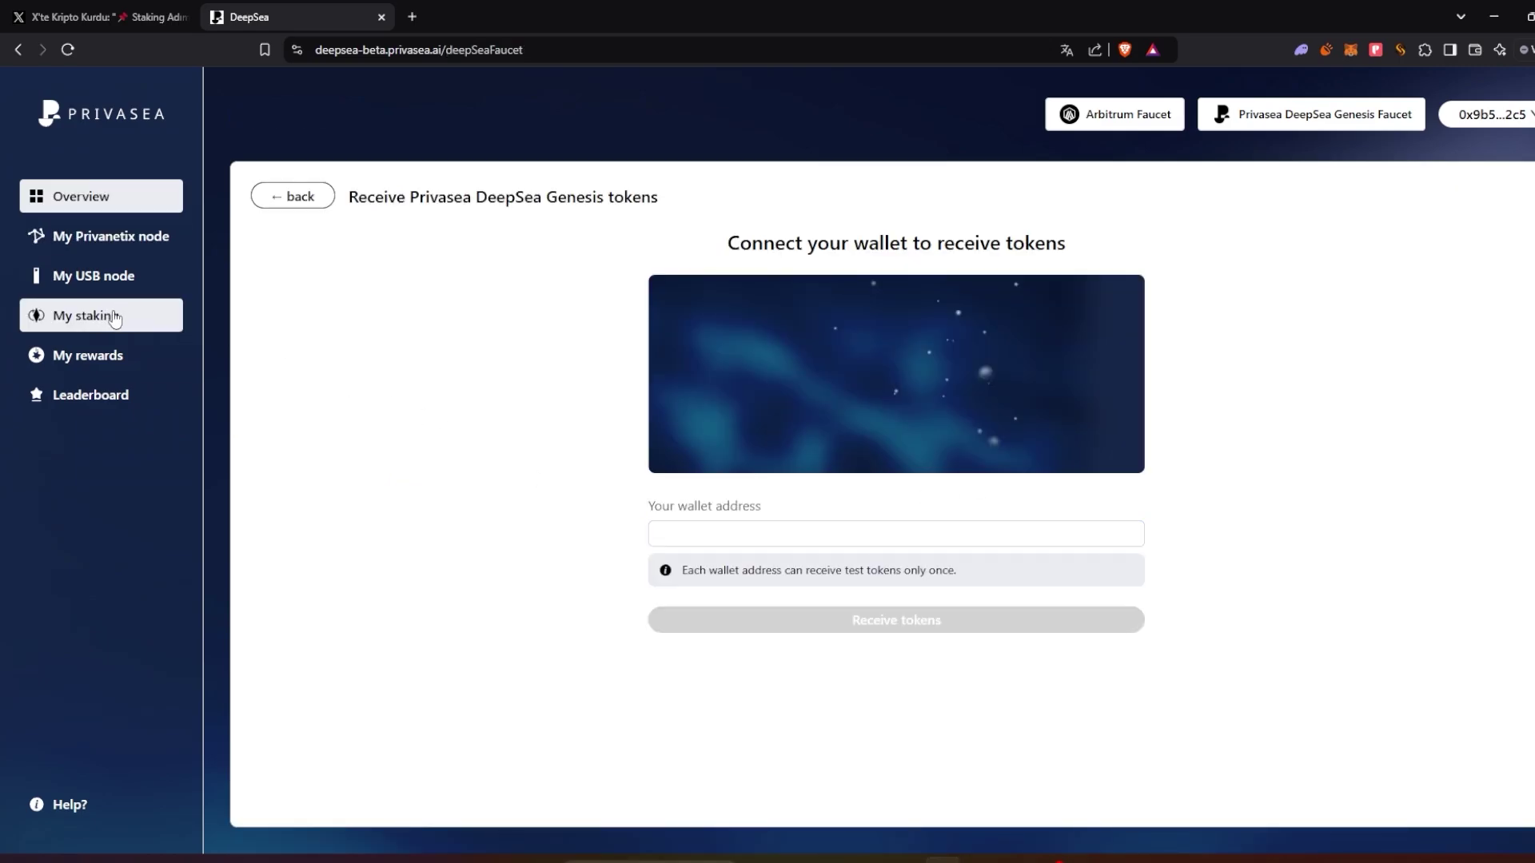
drag(558, 197, 614, 197)
click(558, 229)
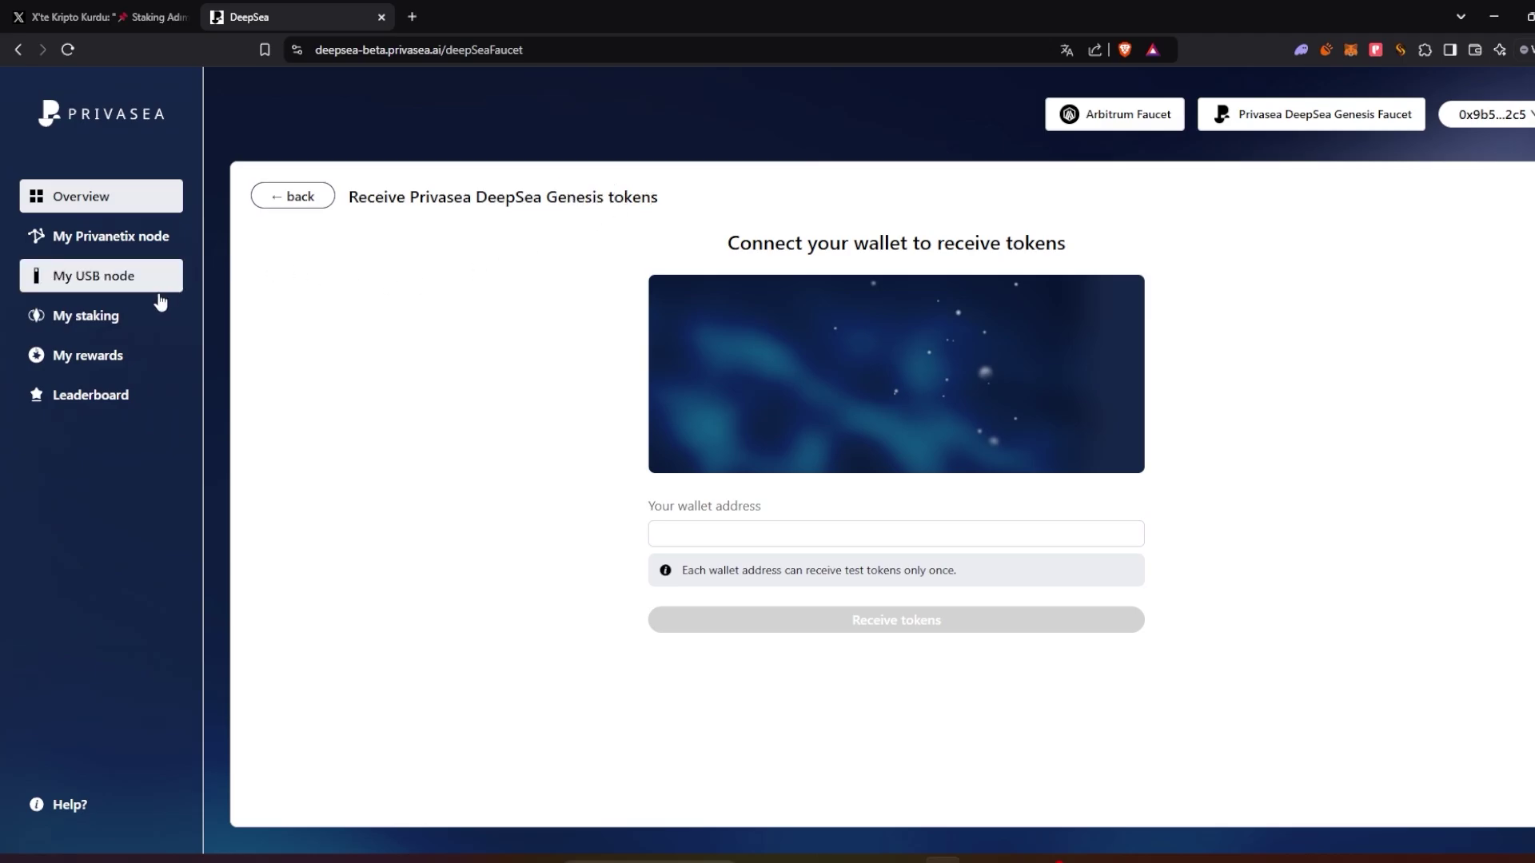
- Open the details of the Privanetix node tttrac from the staking overview
click(124, 326)
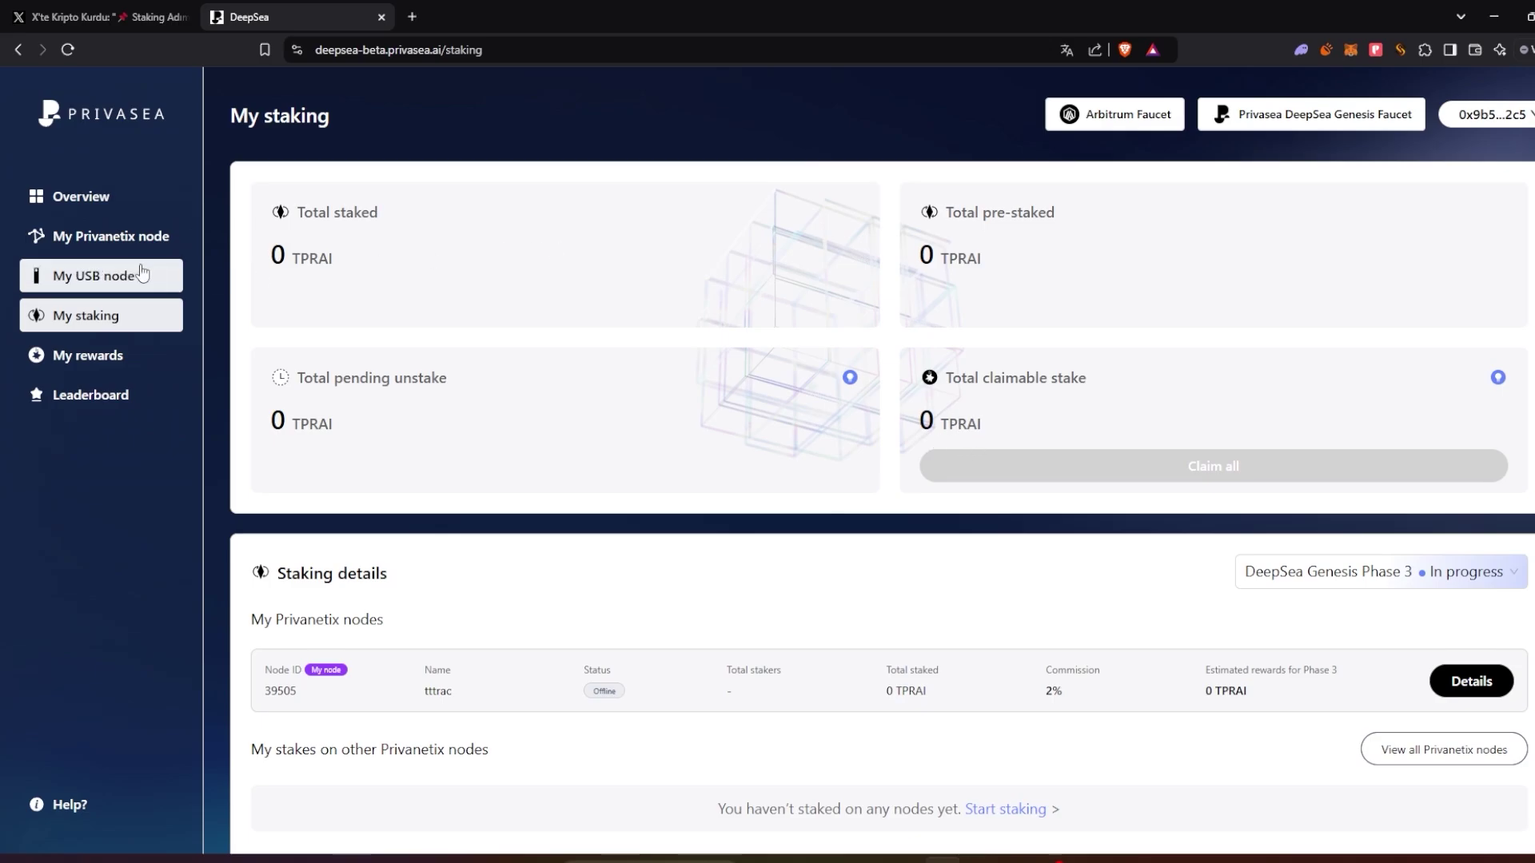
click(127, 237)
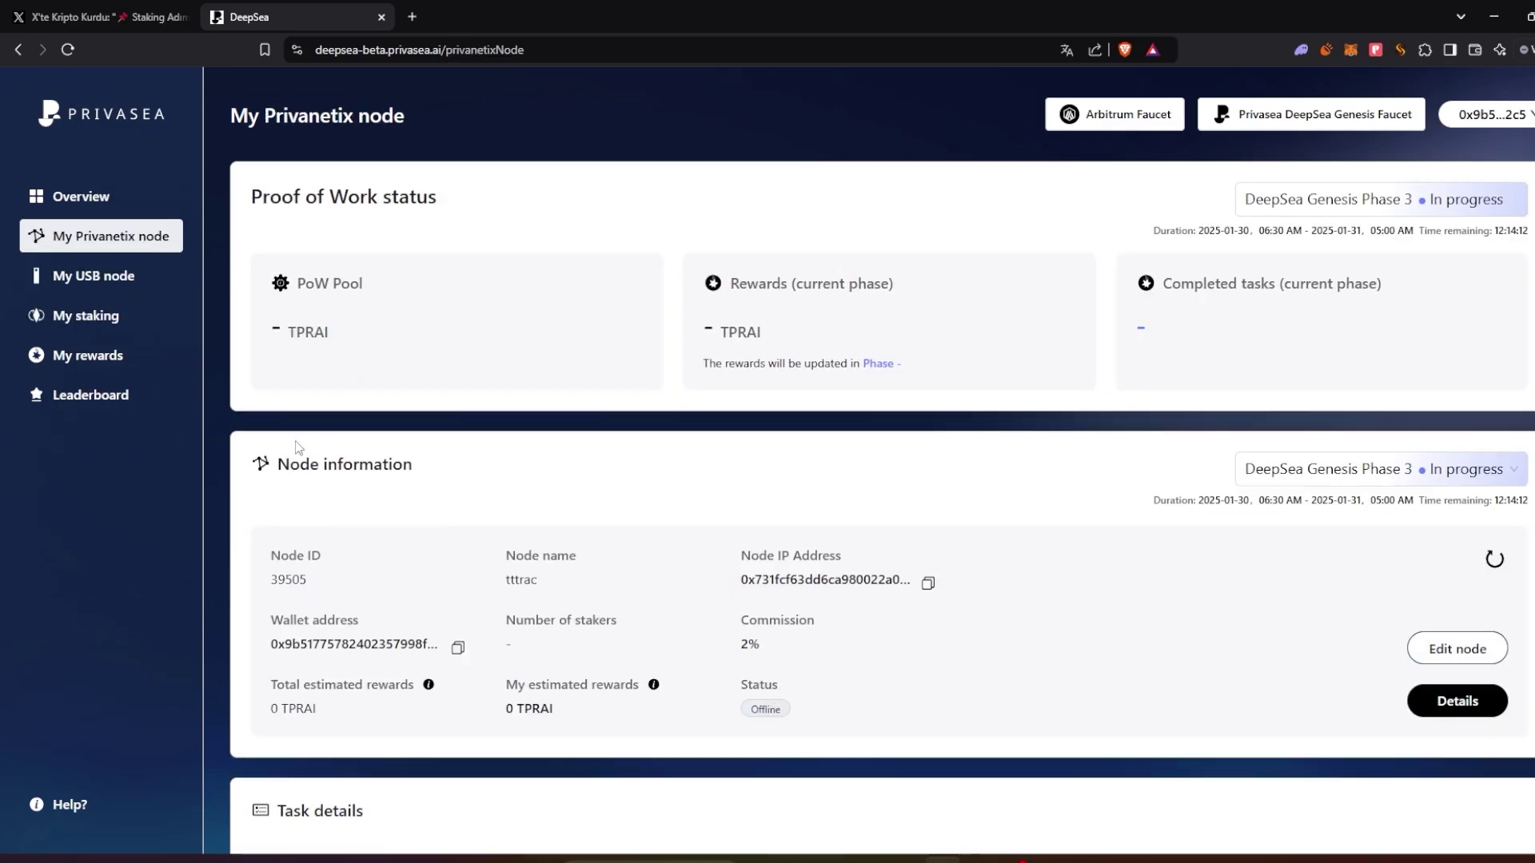
click(91, 315)
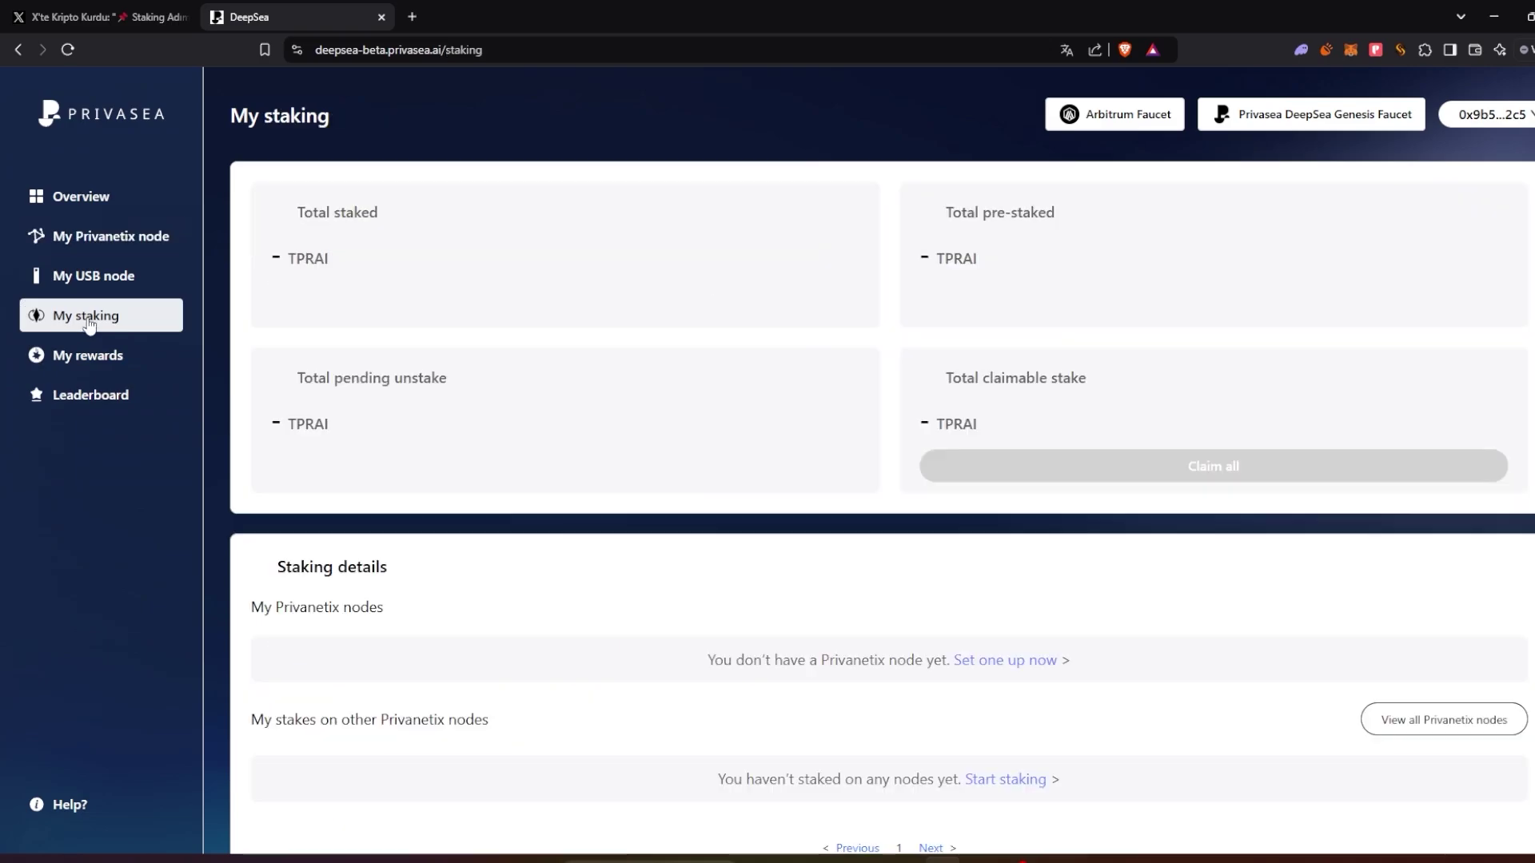
scroll(994, 645, down, 1)
click(1471, 614)
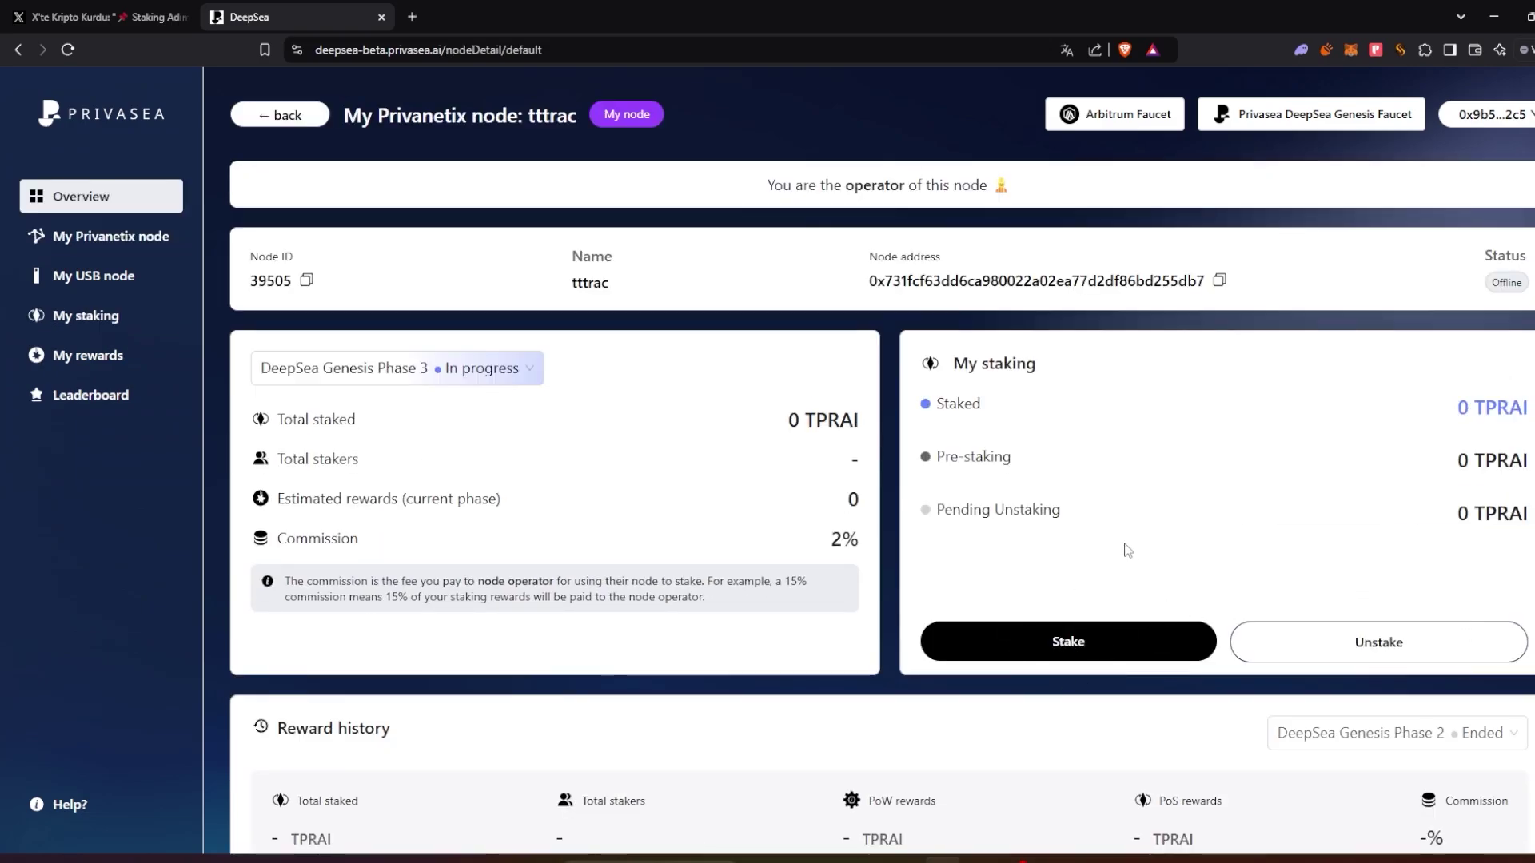
- Stake 1 TPRAI on the node tttrac, approving the amount and confirming it in MetaMask
click(1106, 658)
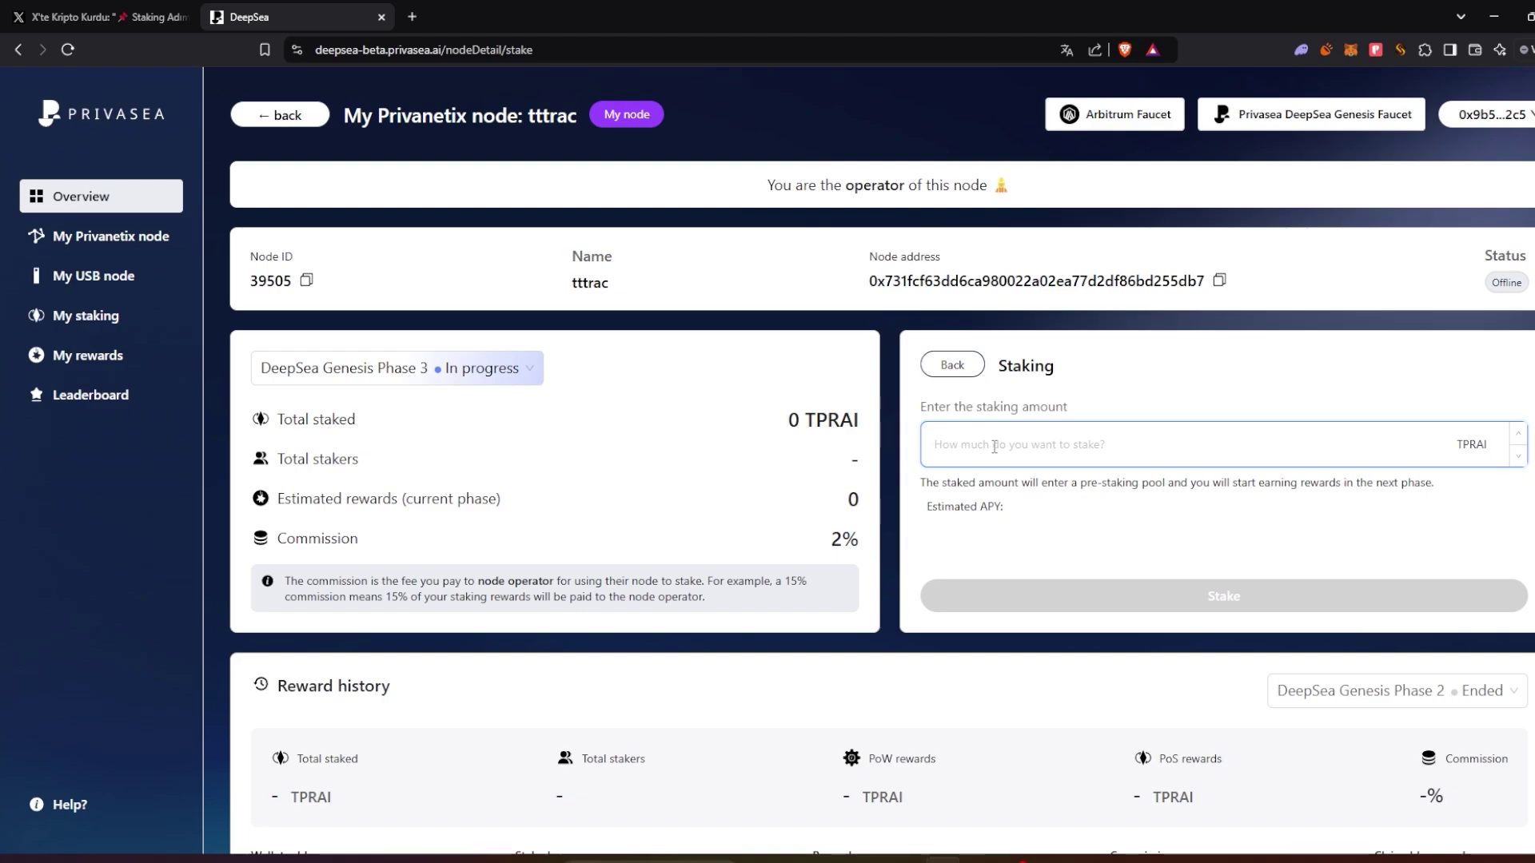
text(1)
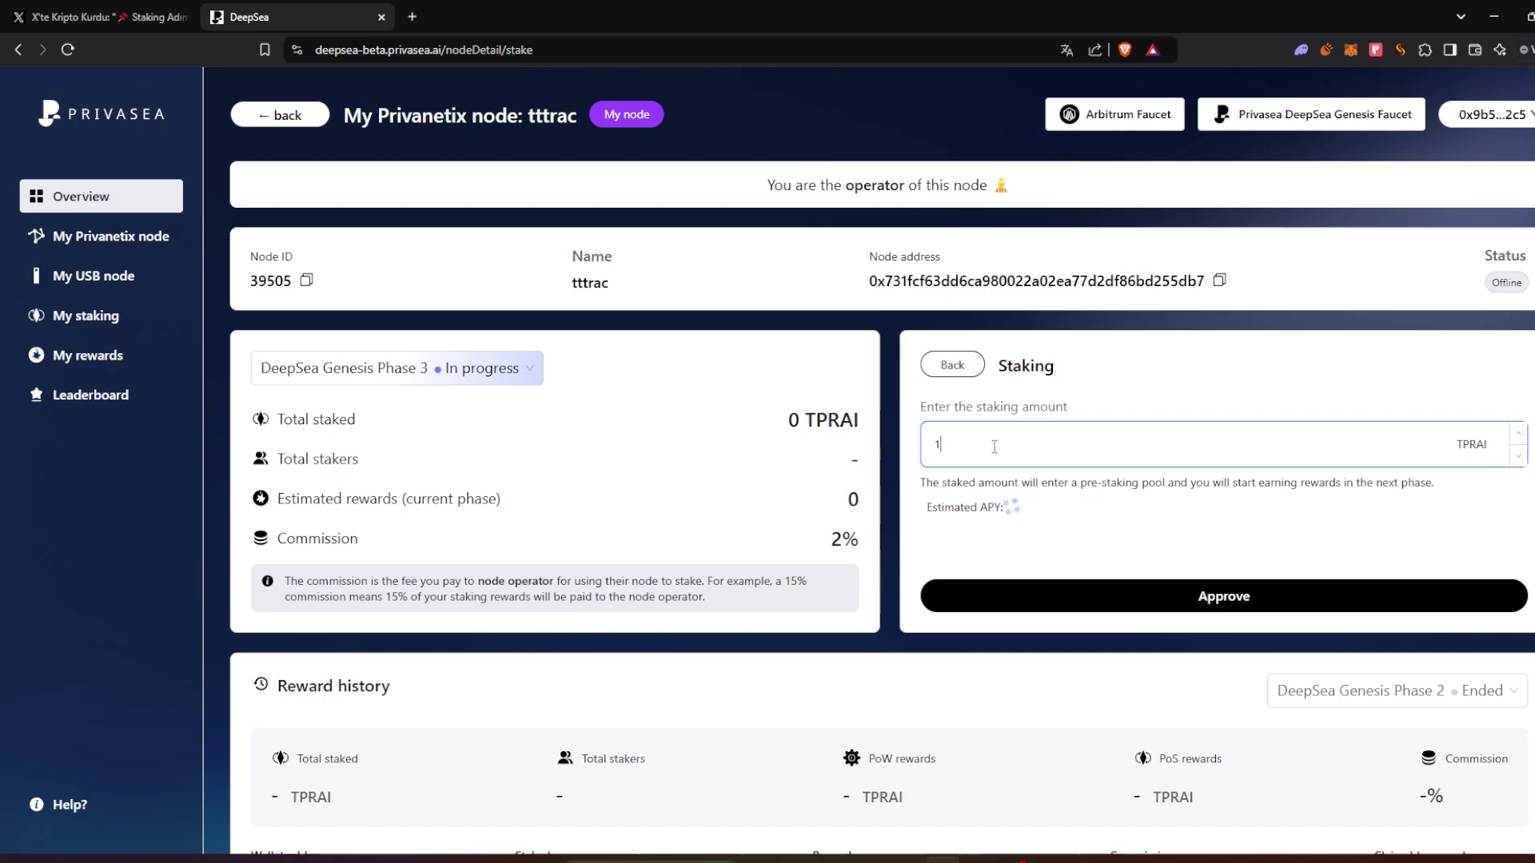
click(1221, 601)
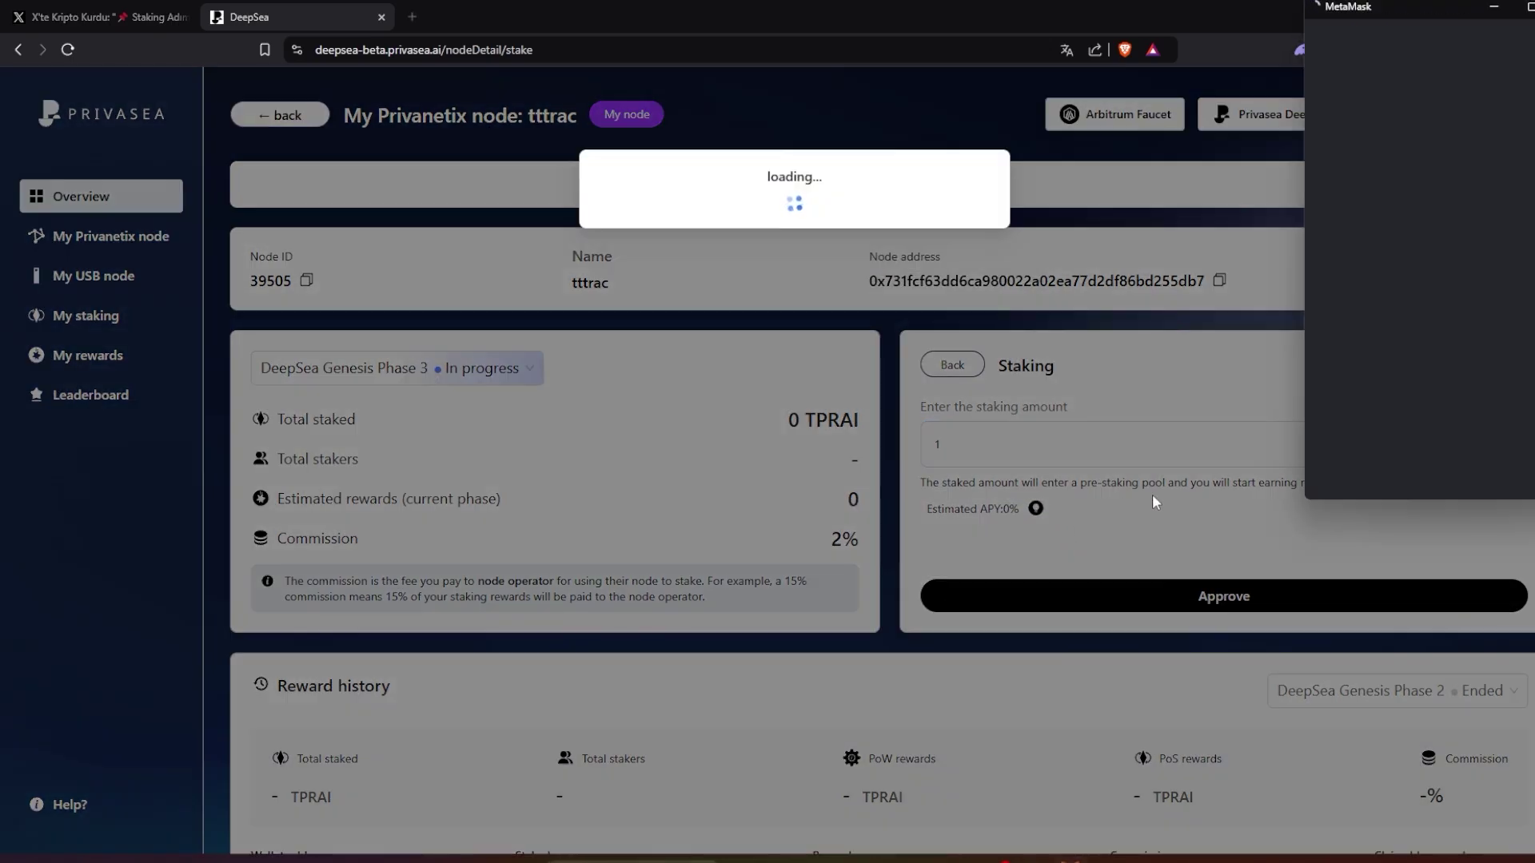
click(1516, 470)
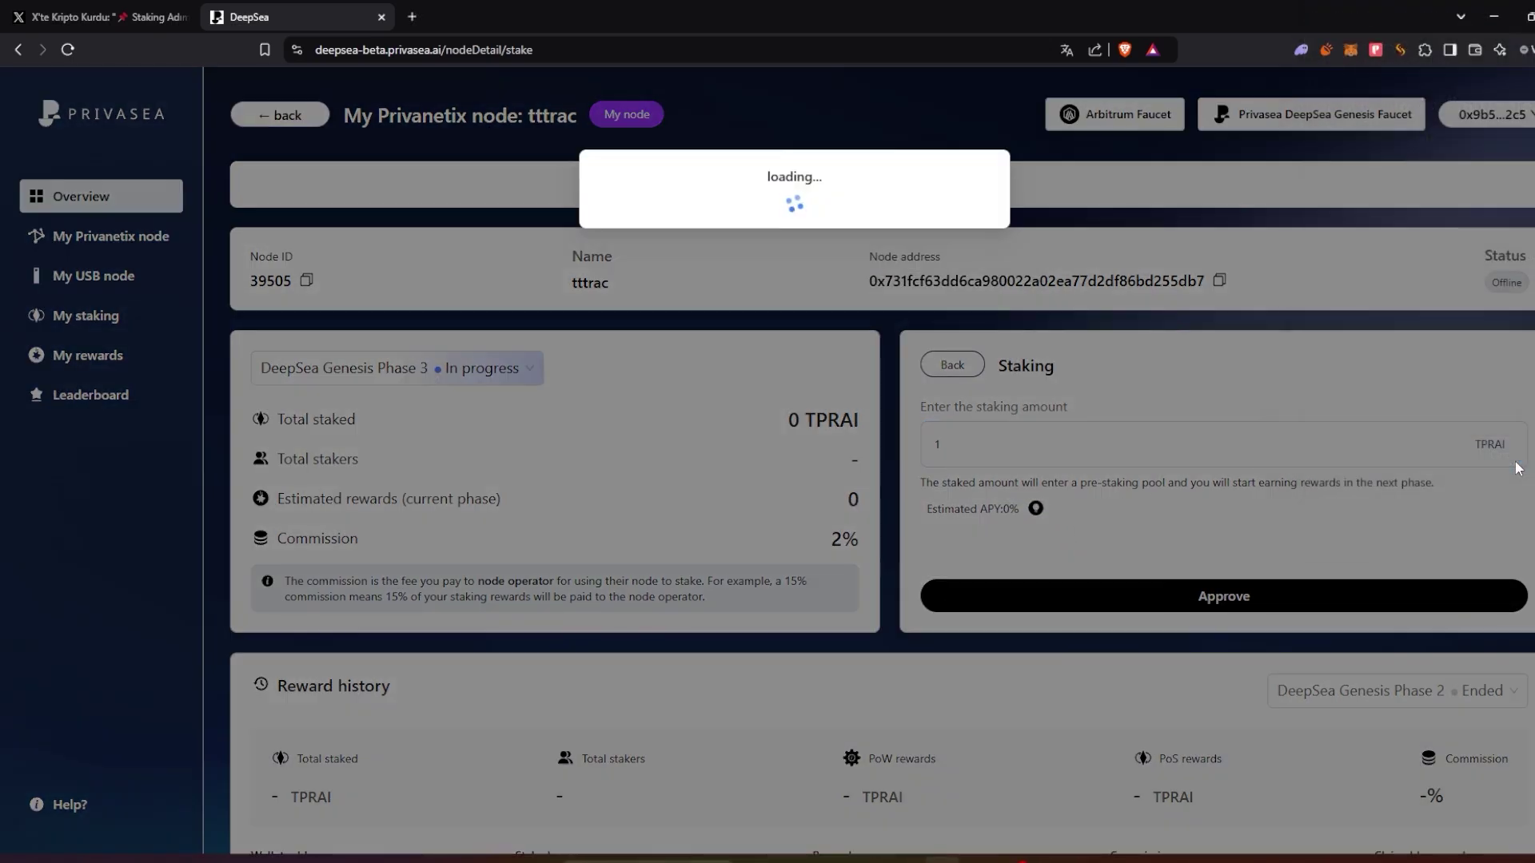
- Compare the node's pre-staking amount with its staked amount
drag(945, 456, 1012, 456)
drag(1456, 464, 1480, 455)
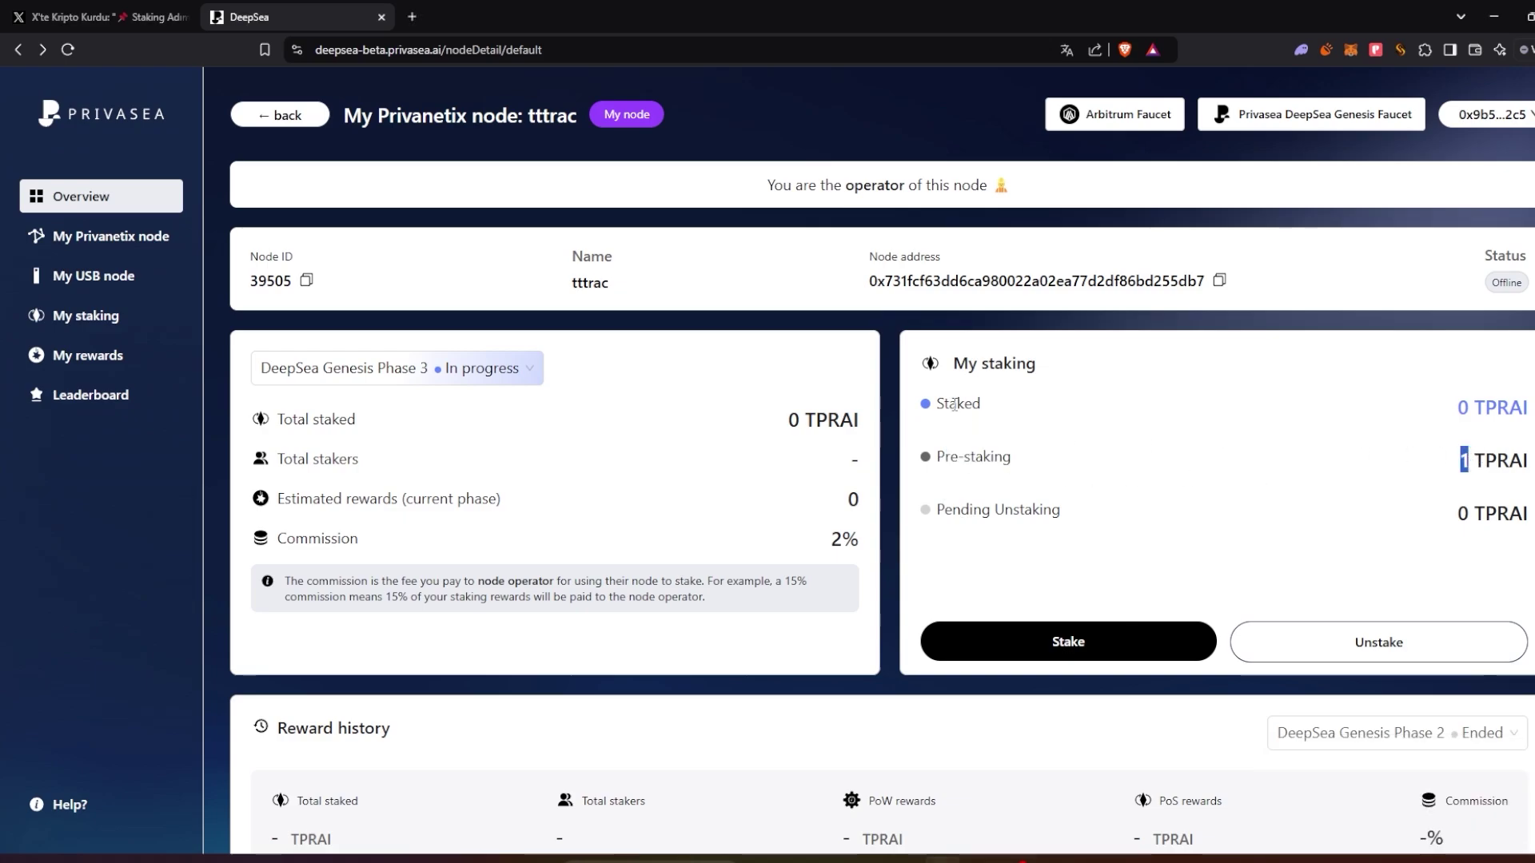
drag(953, 405, 964, 404)
drag(1457, 407, 1469, 408)
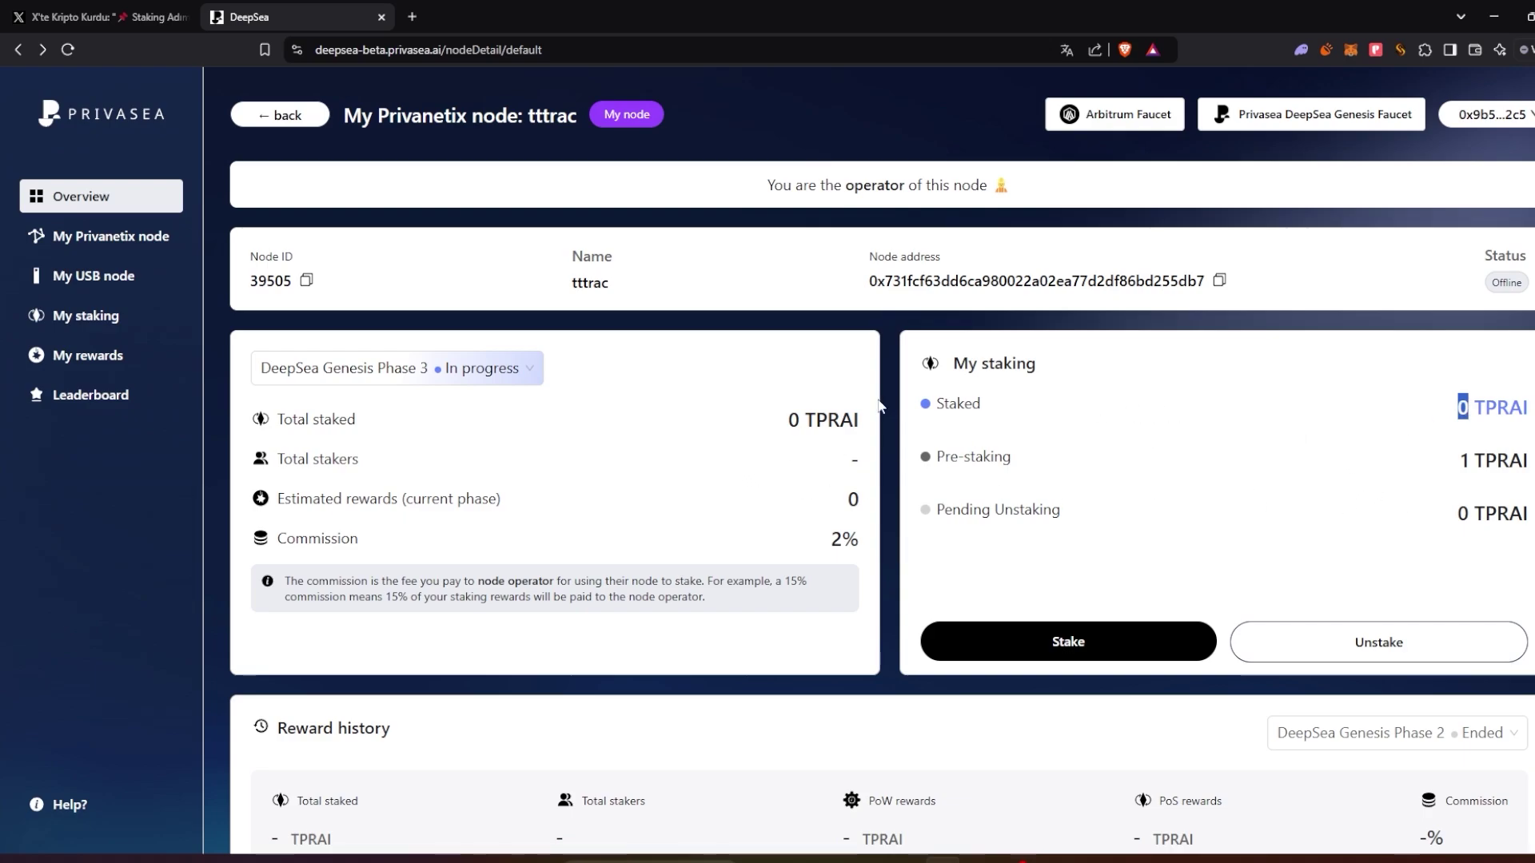
click(1308, 470)
drag(1453, 411, 1471, 409)
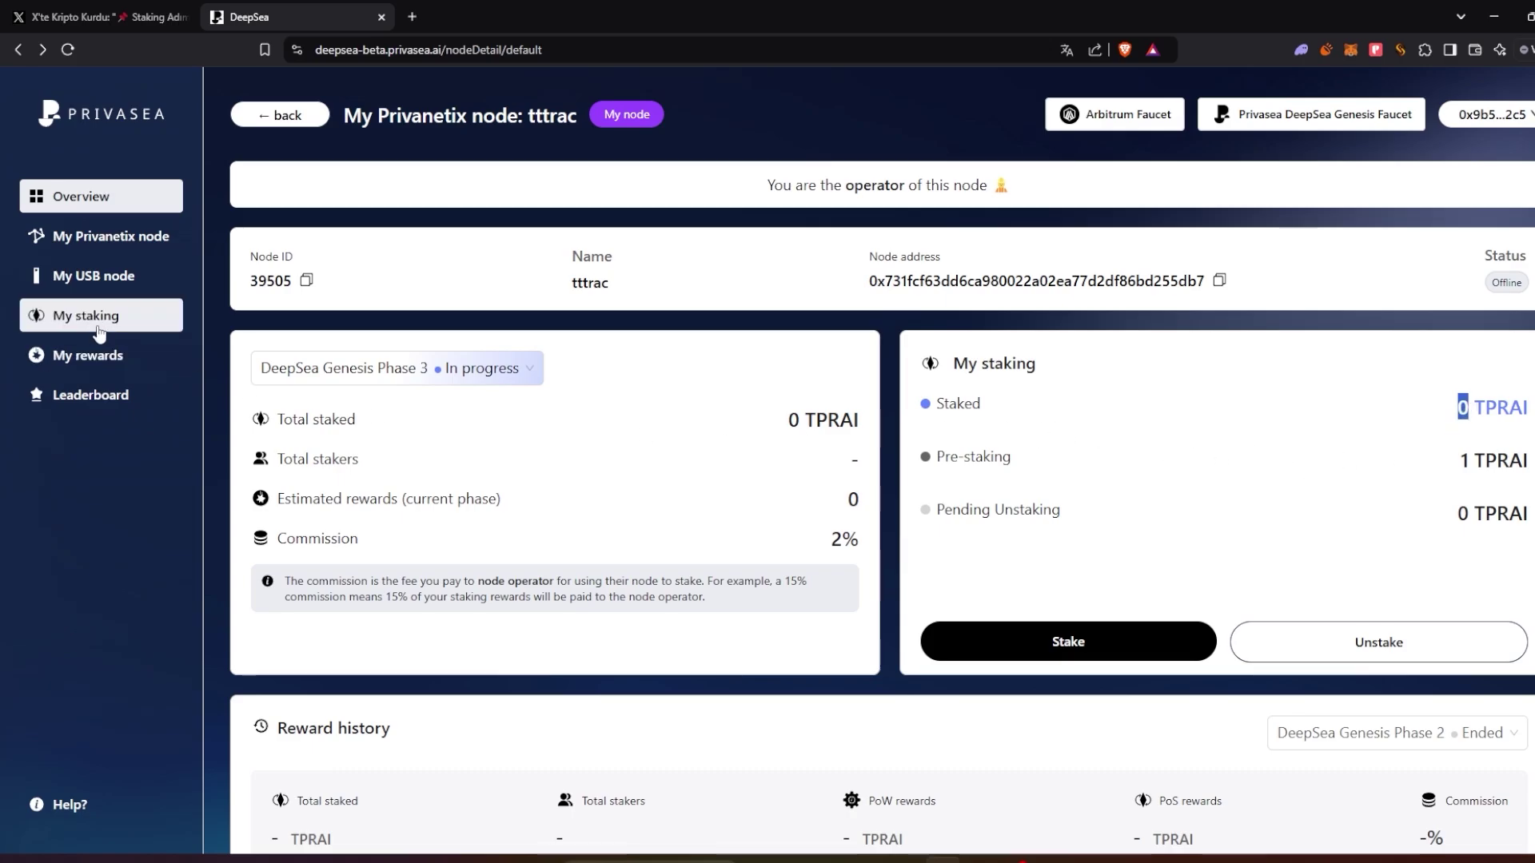
- Check the status of the Privanetix node, and revisit its details and staking form through the staking overview
click(100, 238)
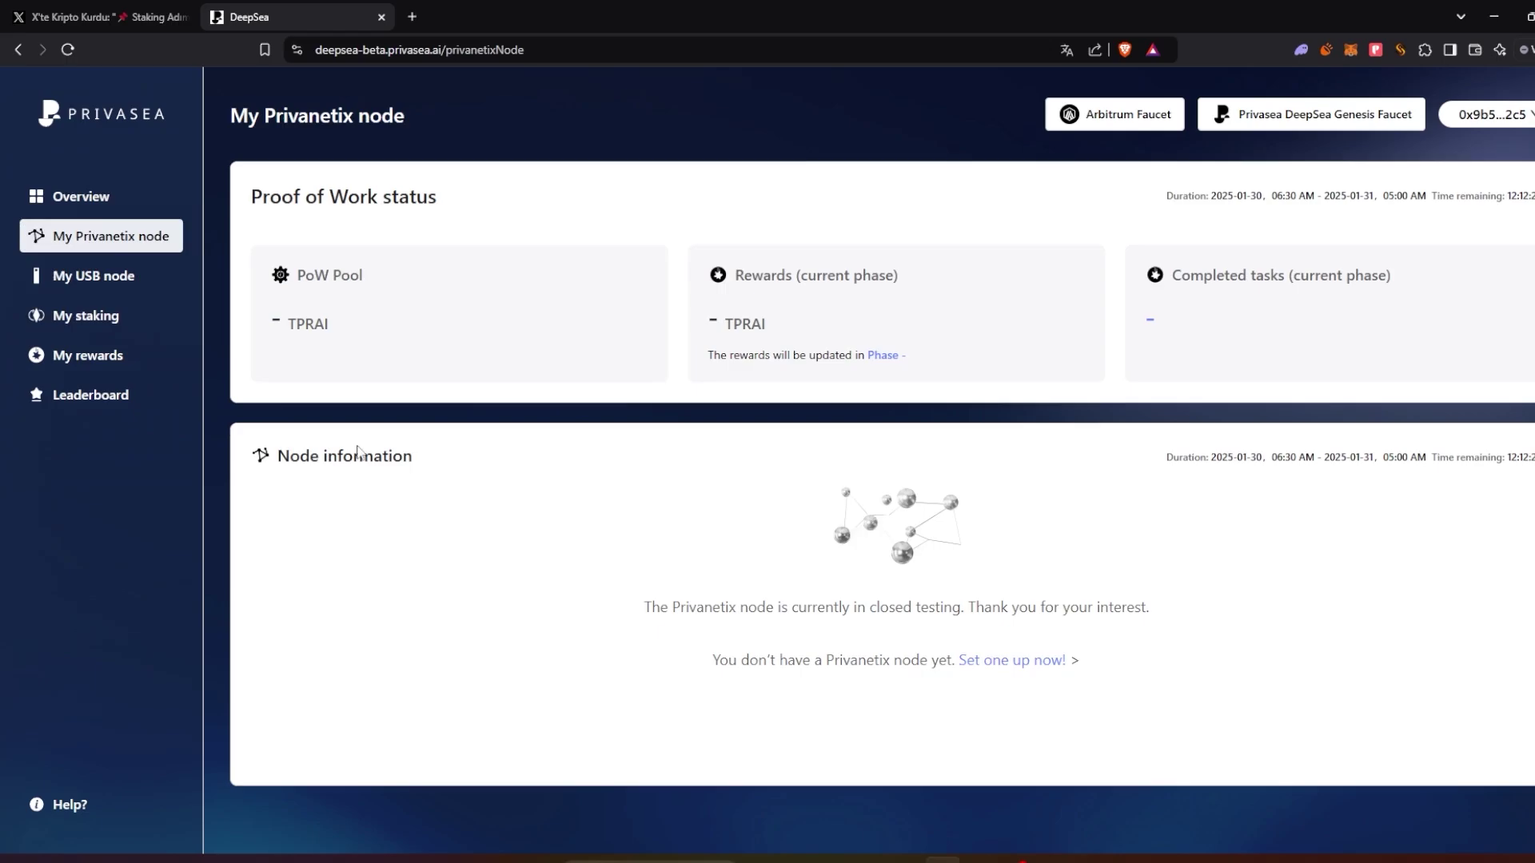
drag(745, 709, 773, 708)
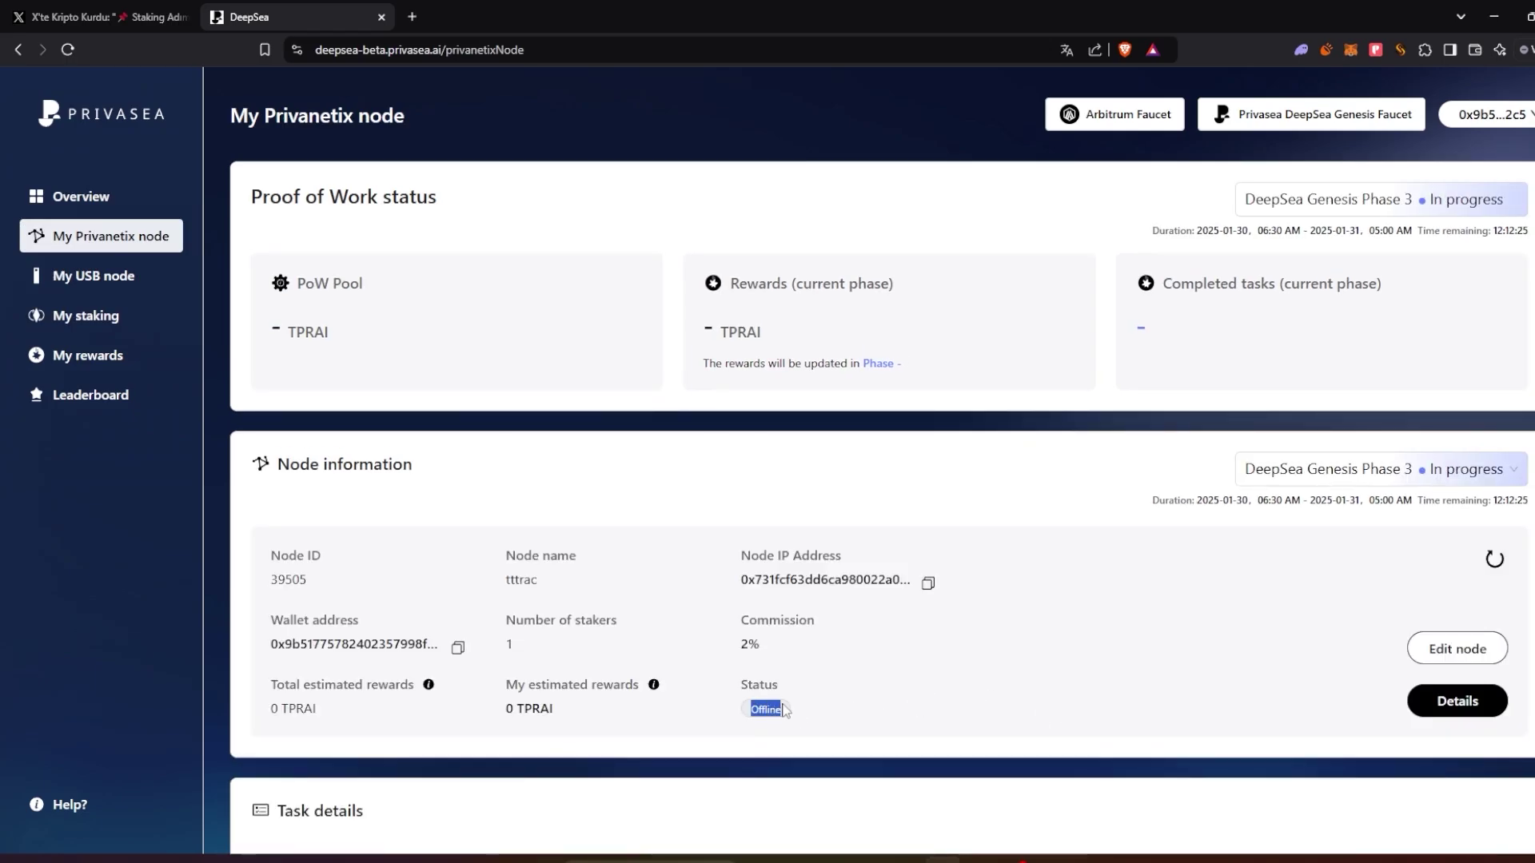
click(783, 710)
click(133, 319)
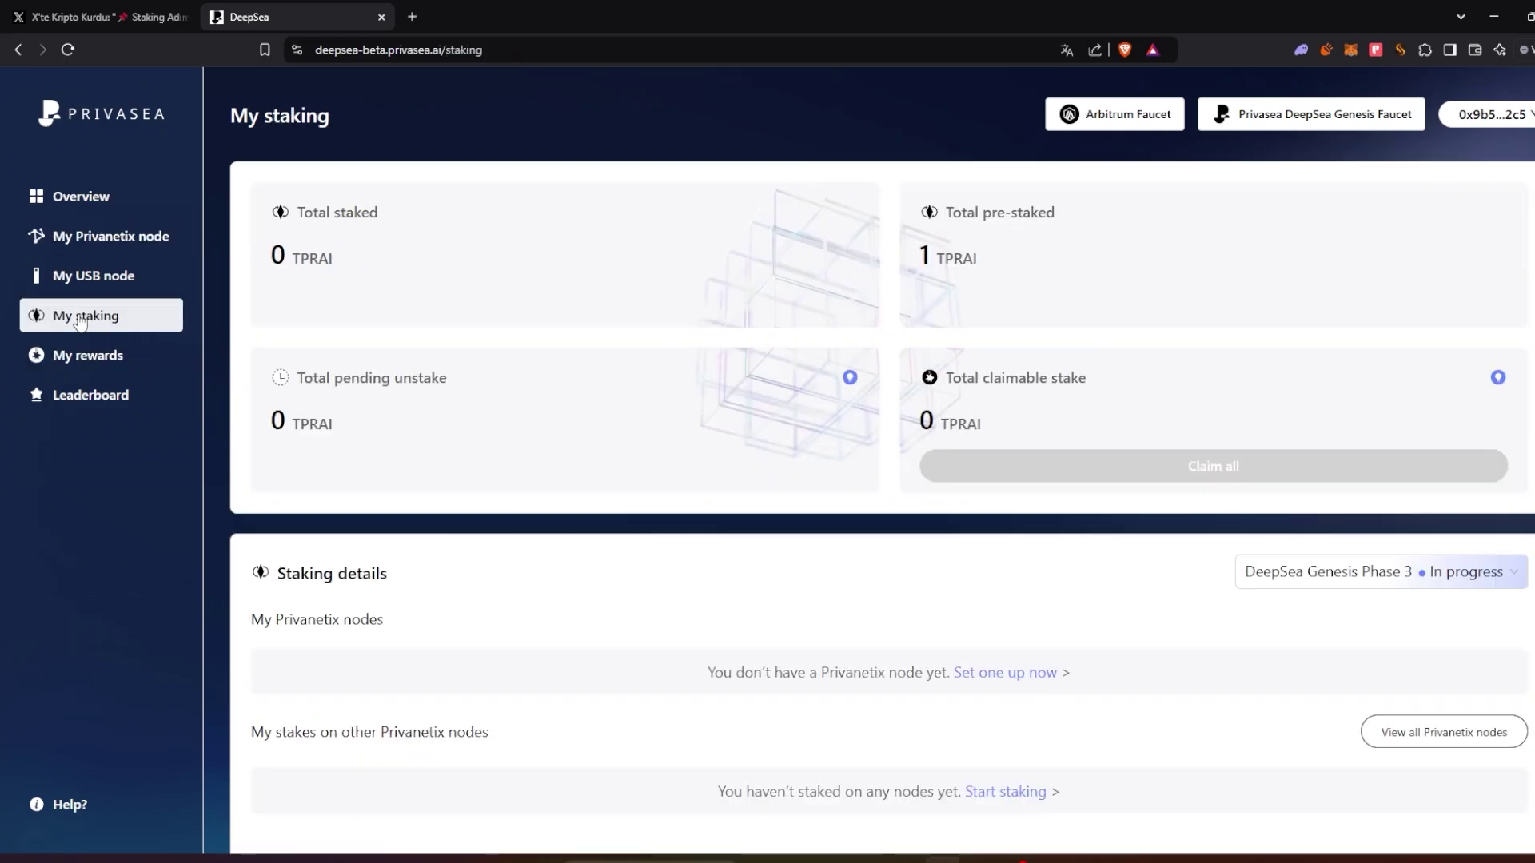
click(1468, 680)
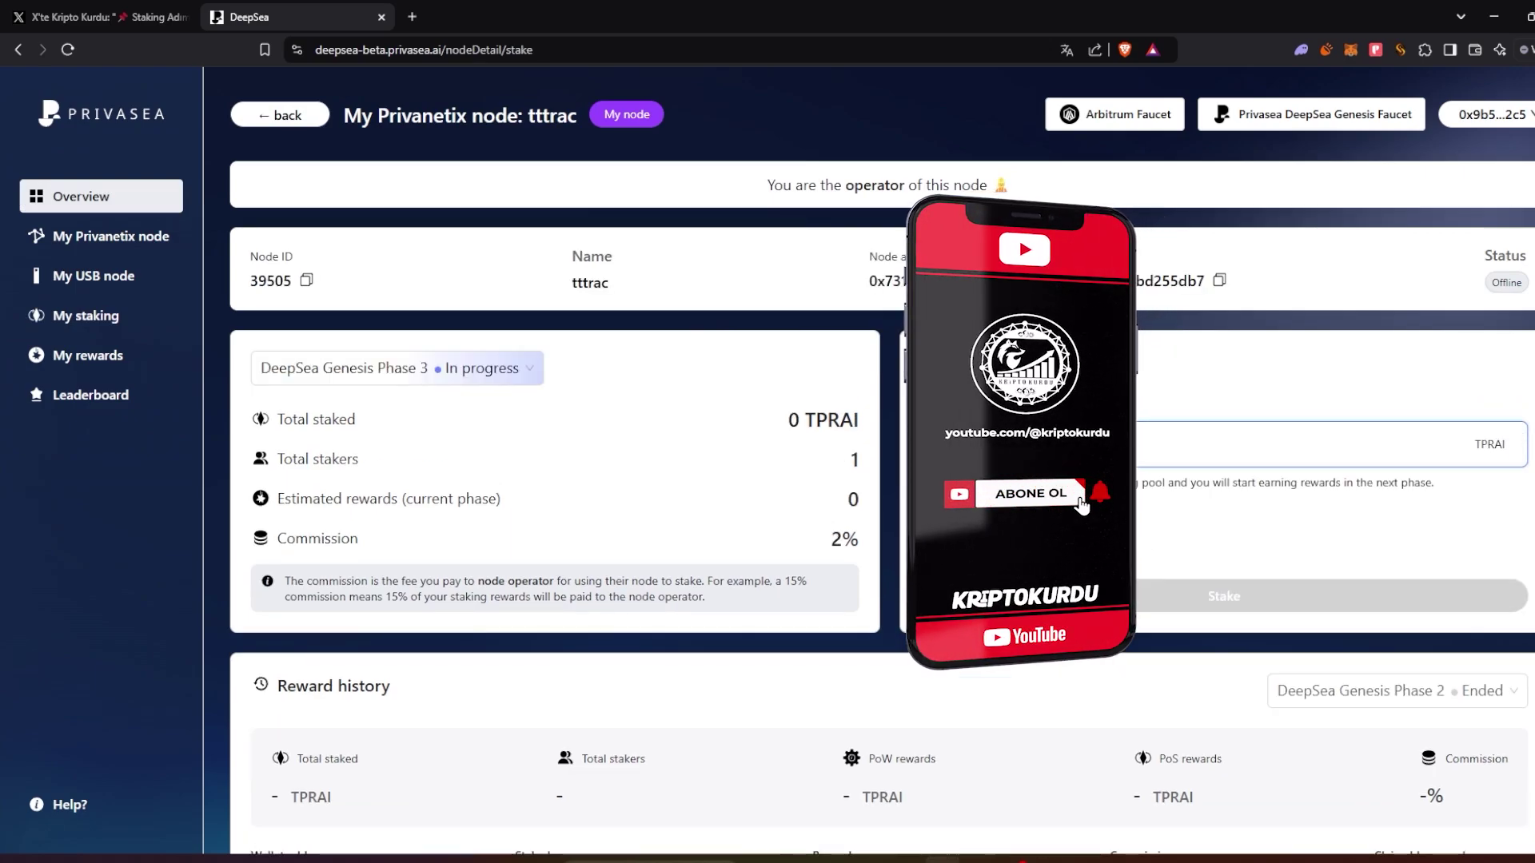
key(alt+Left)
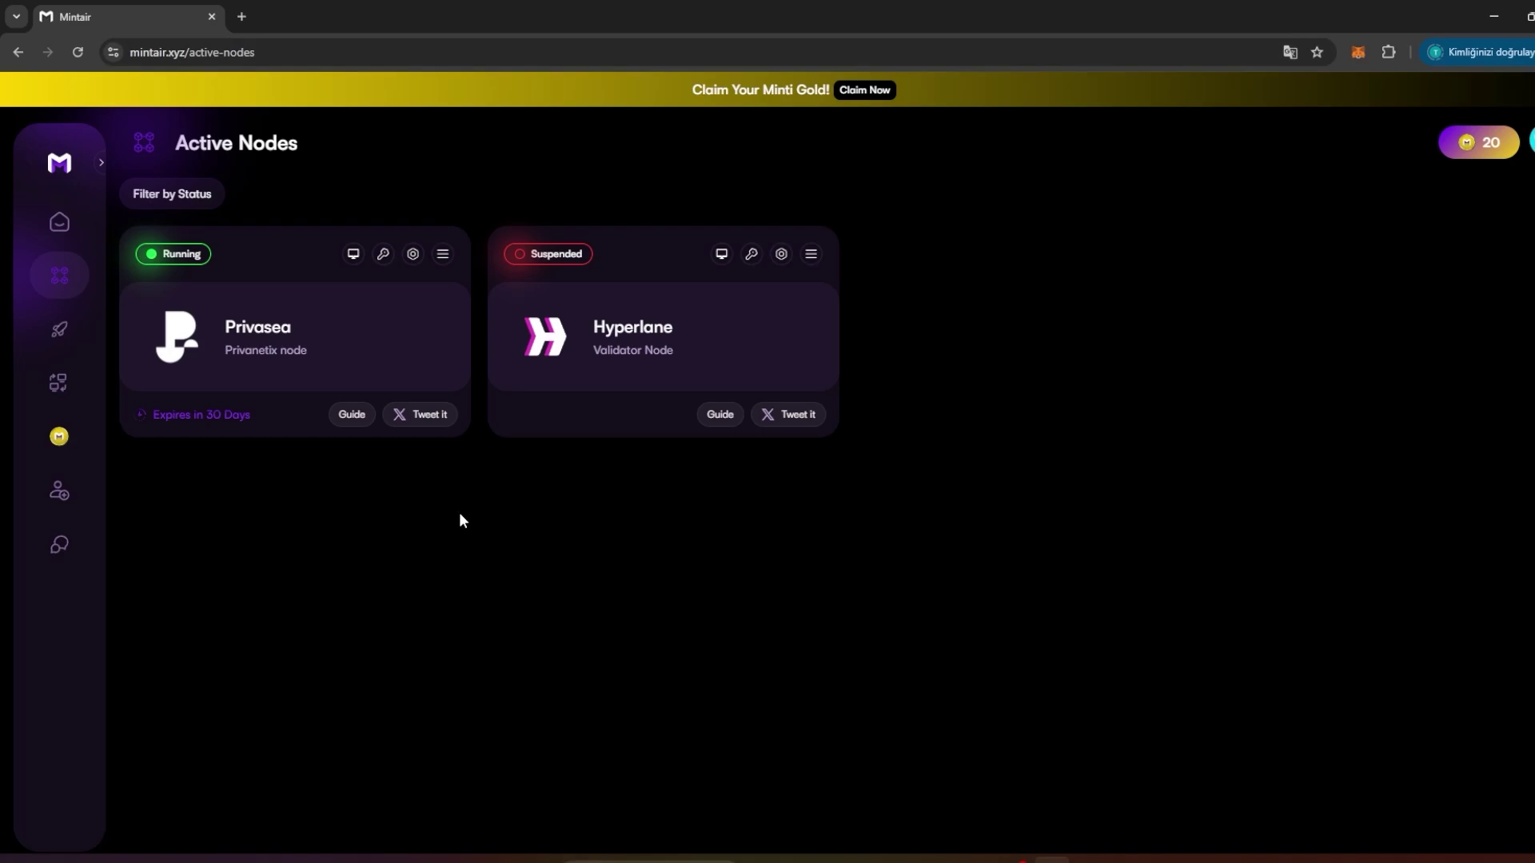
- Switch to Mintair and look over the deployable nodes, the active nodes and the list of node guides
click(59, 223)
click(61, 274)
click(717, 418)
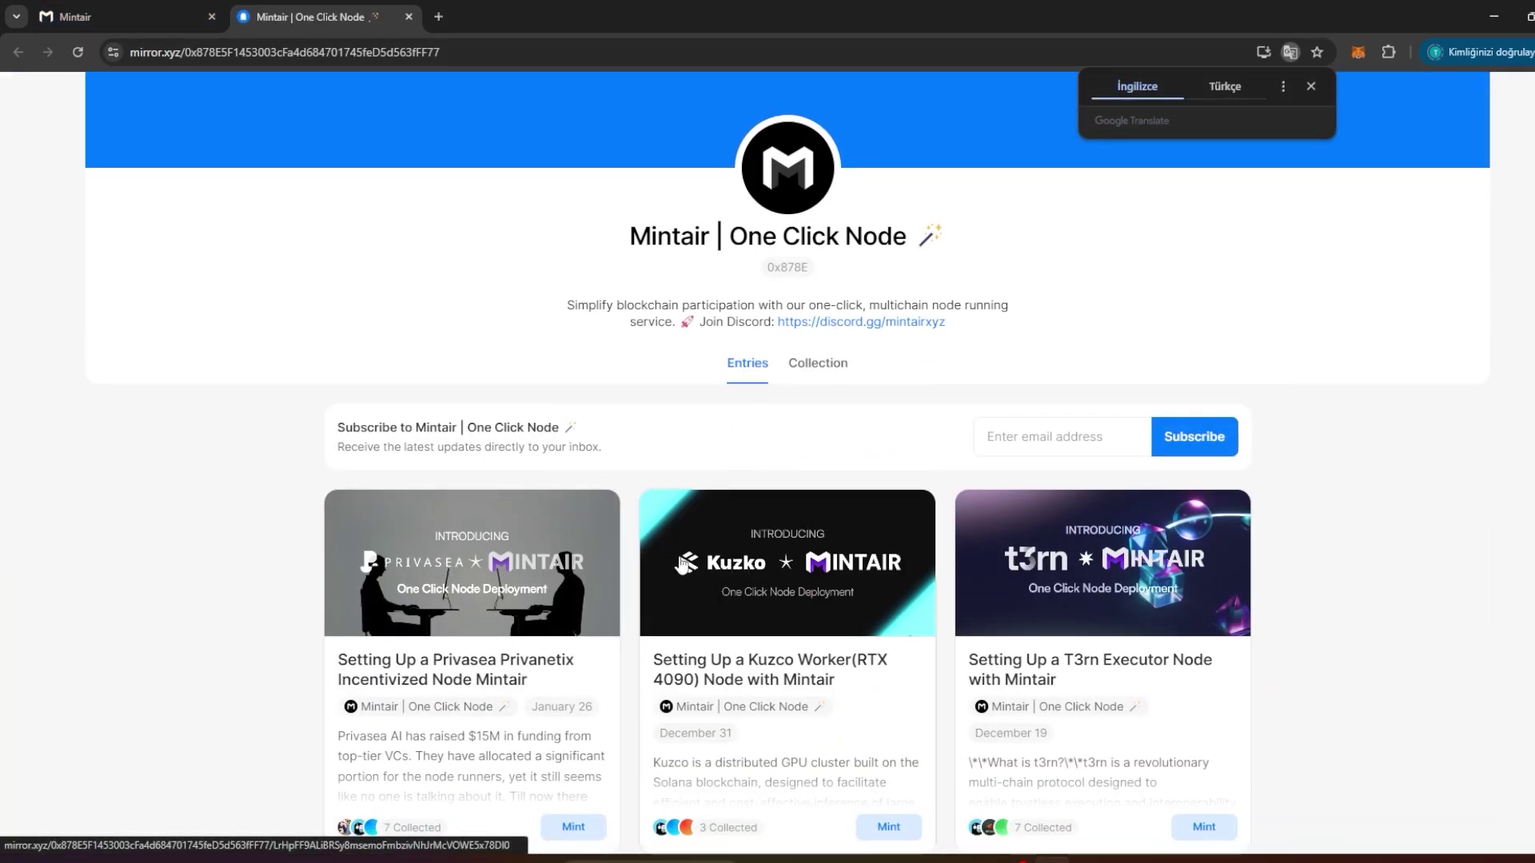
key(ctrl+shift+Tab)
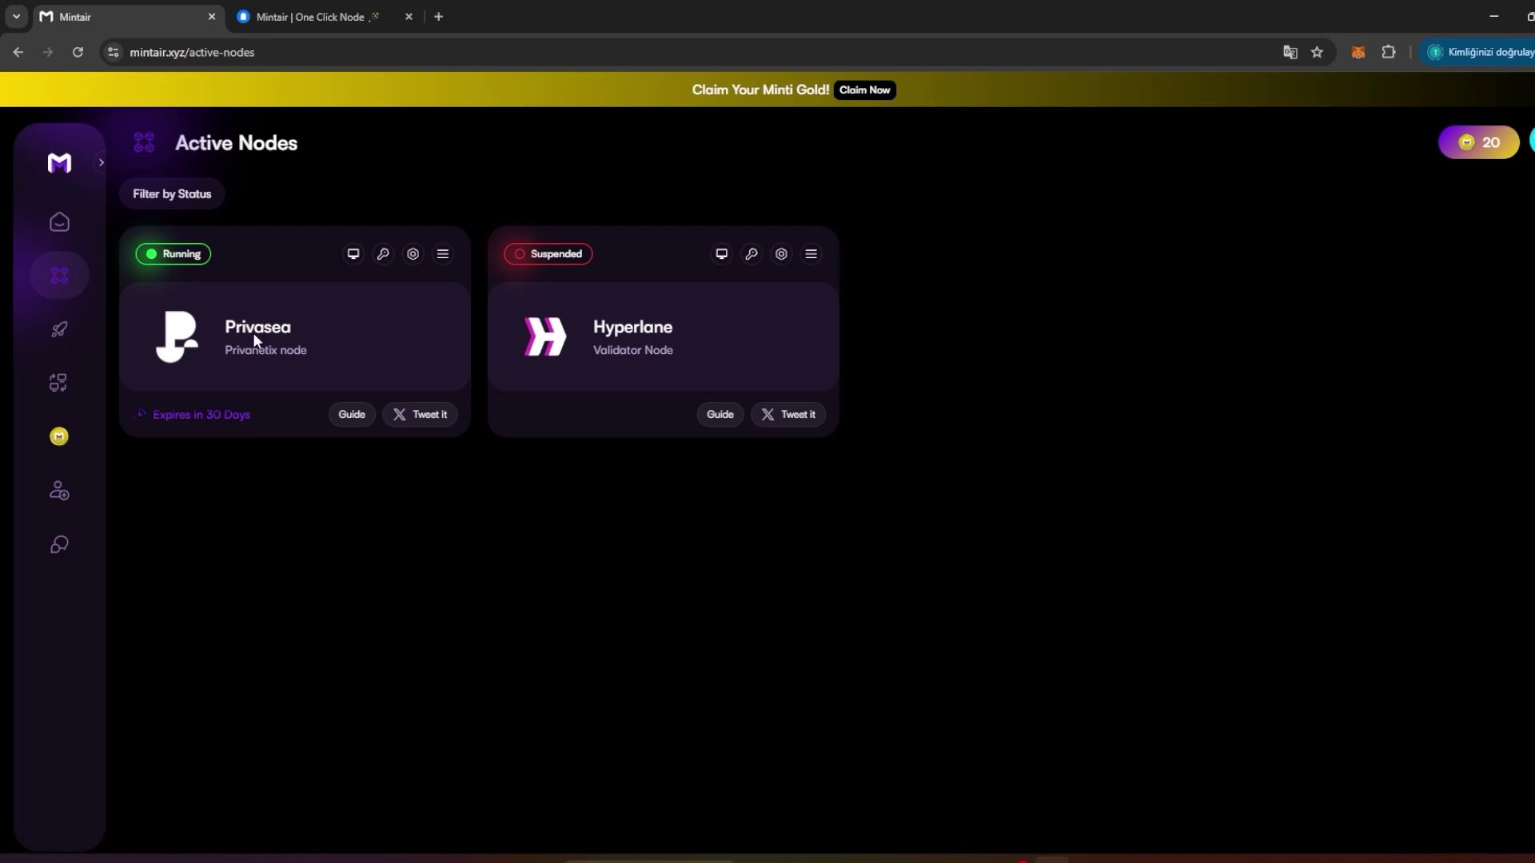
click(59, 222)
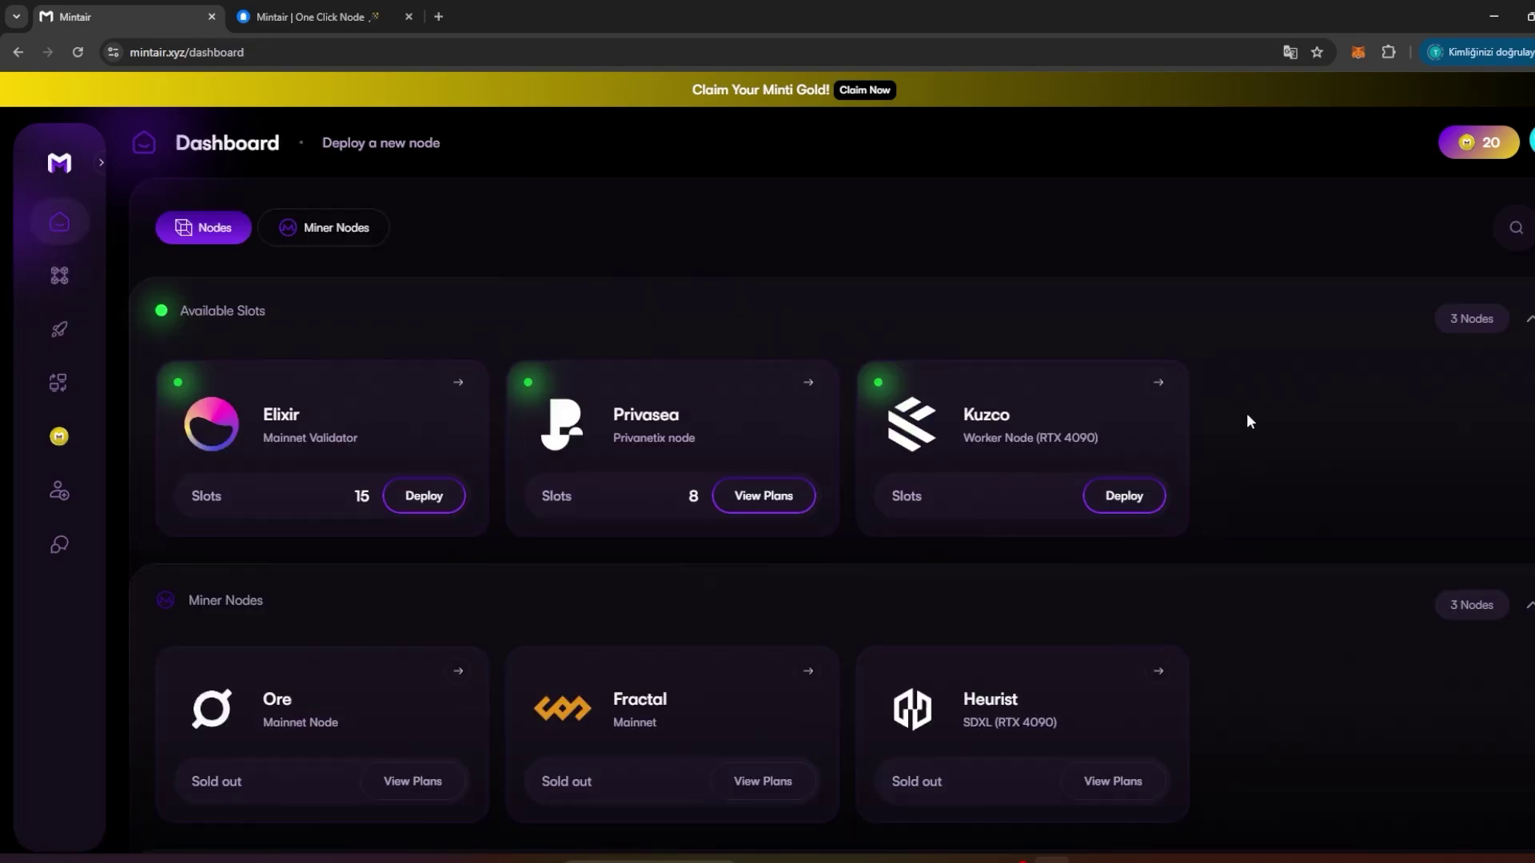
click(59, 276)
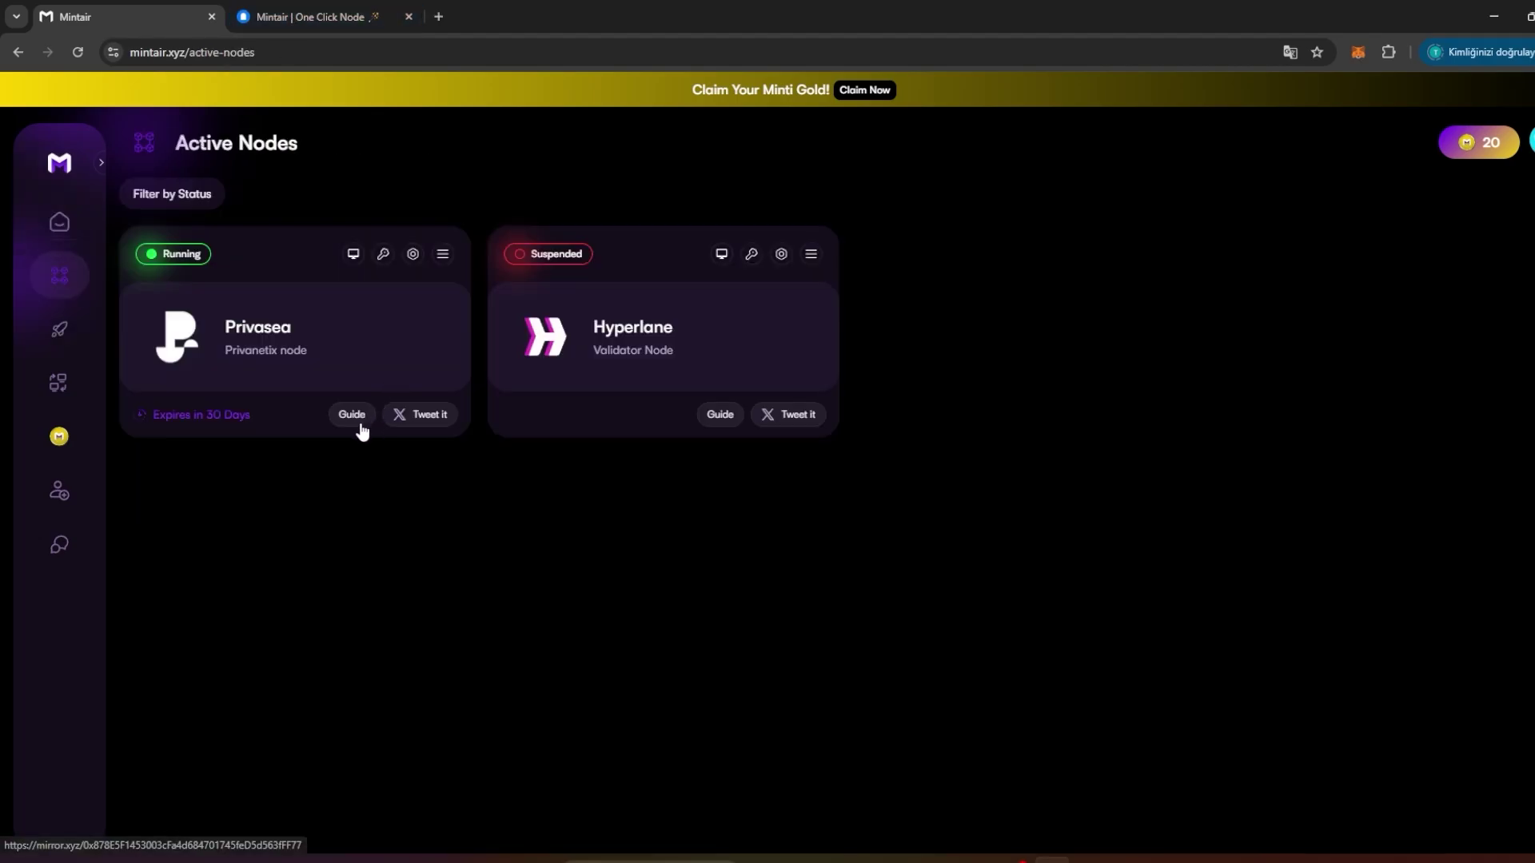
- Skim the Mintair guide on setting up a Privasea Privanetix node, and return to the active nodes
click(352, 414)
scroll(551, 454, down, 3)
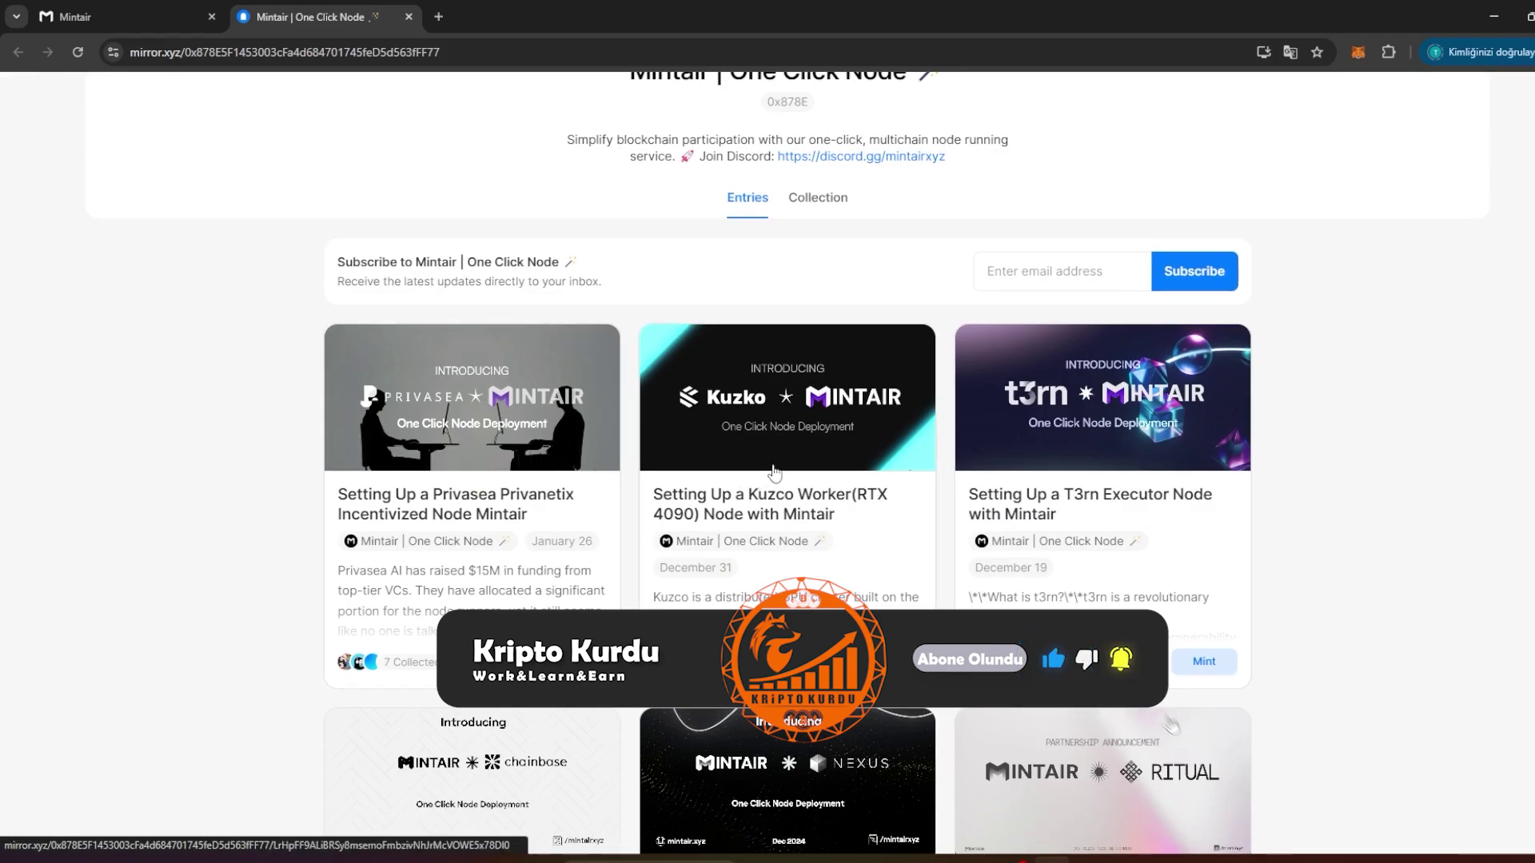
click(512, 404)
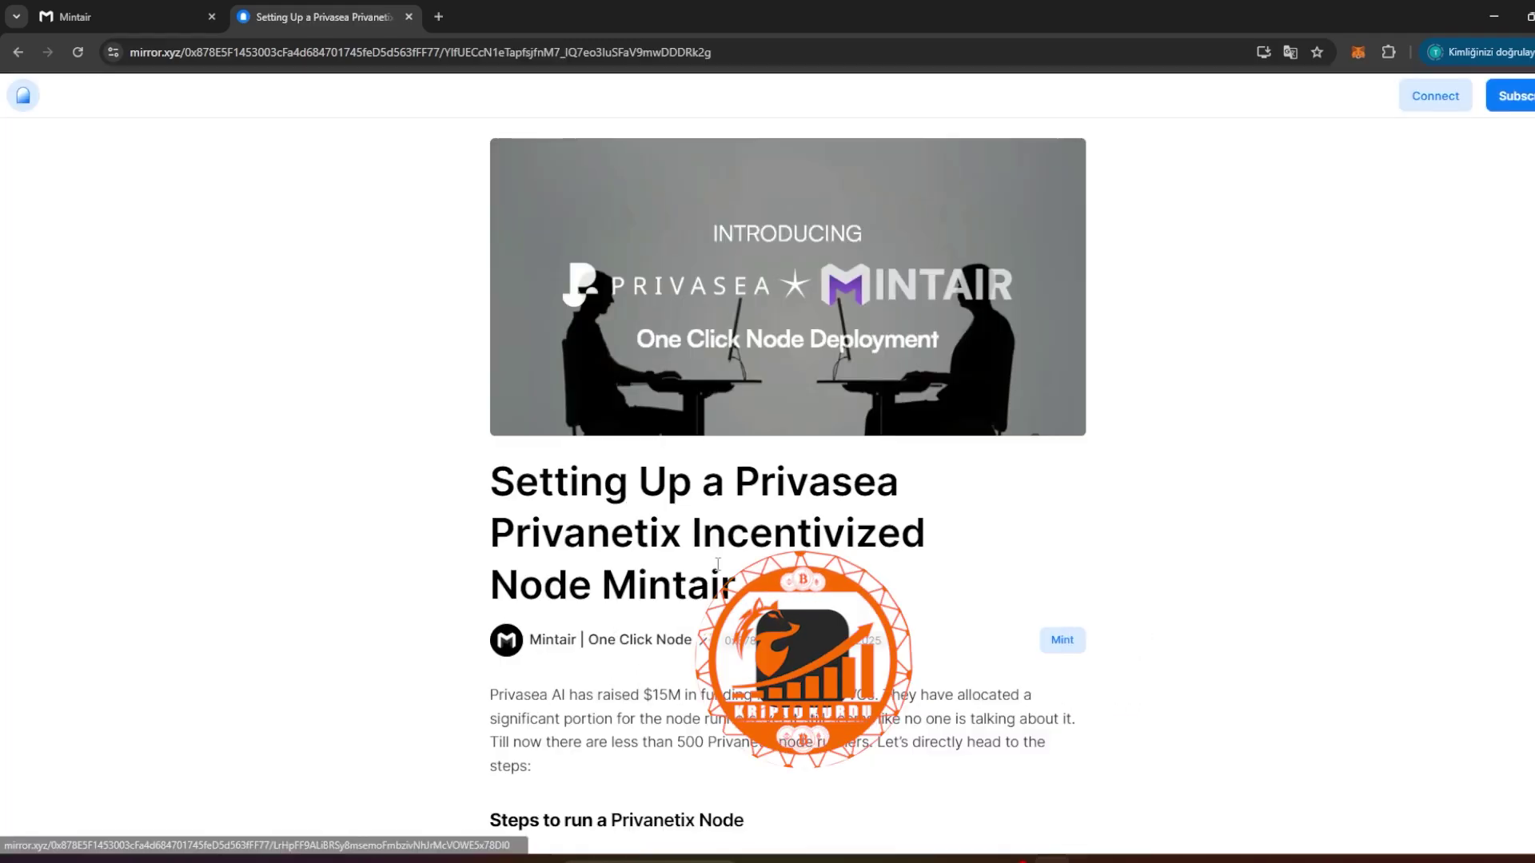
scroll(736, 577, down, 8)
scroll(736, 576, down, 10)
scroll(737, 576, up, 8)
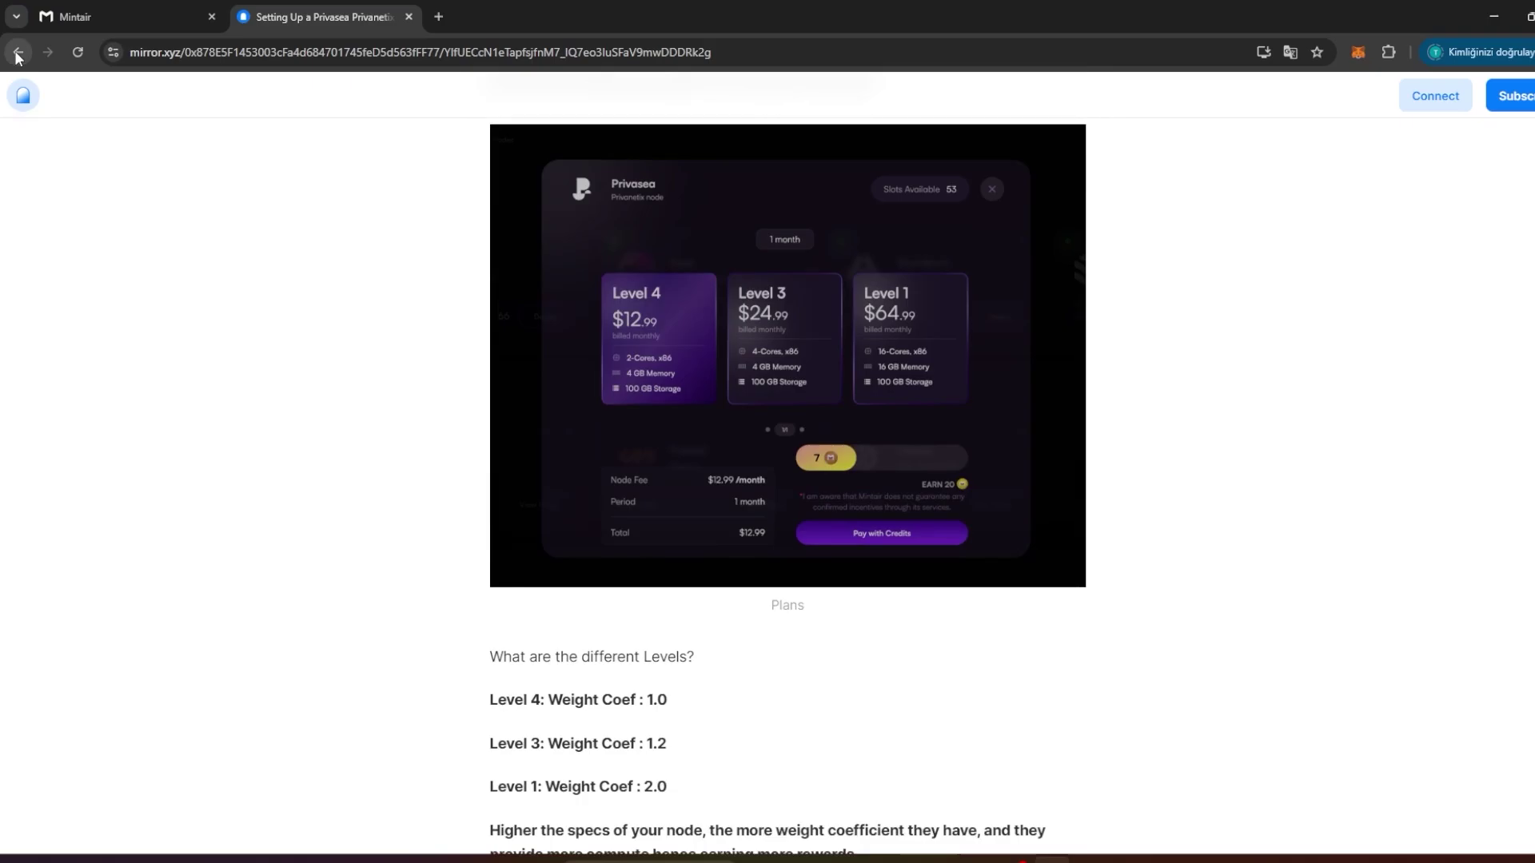
click(18, 52)
click(103, 10)
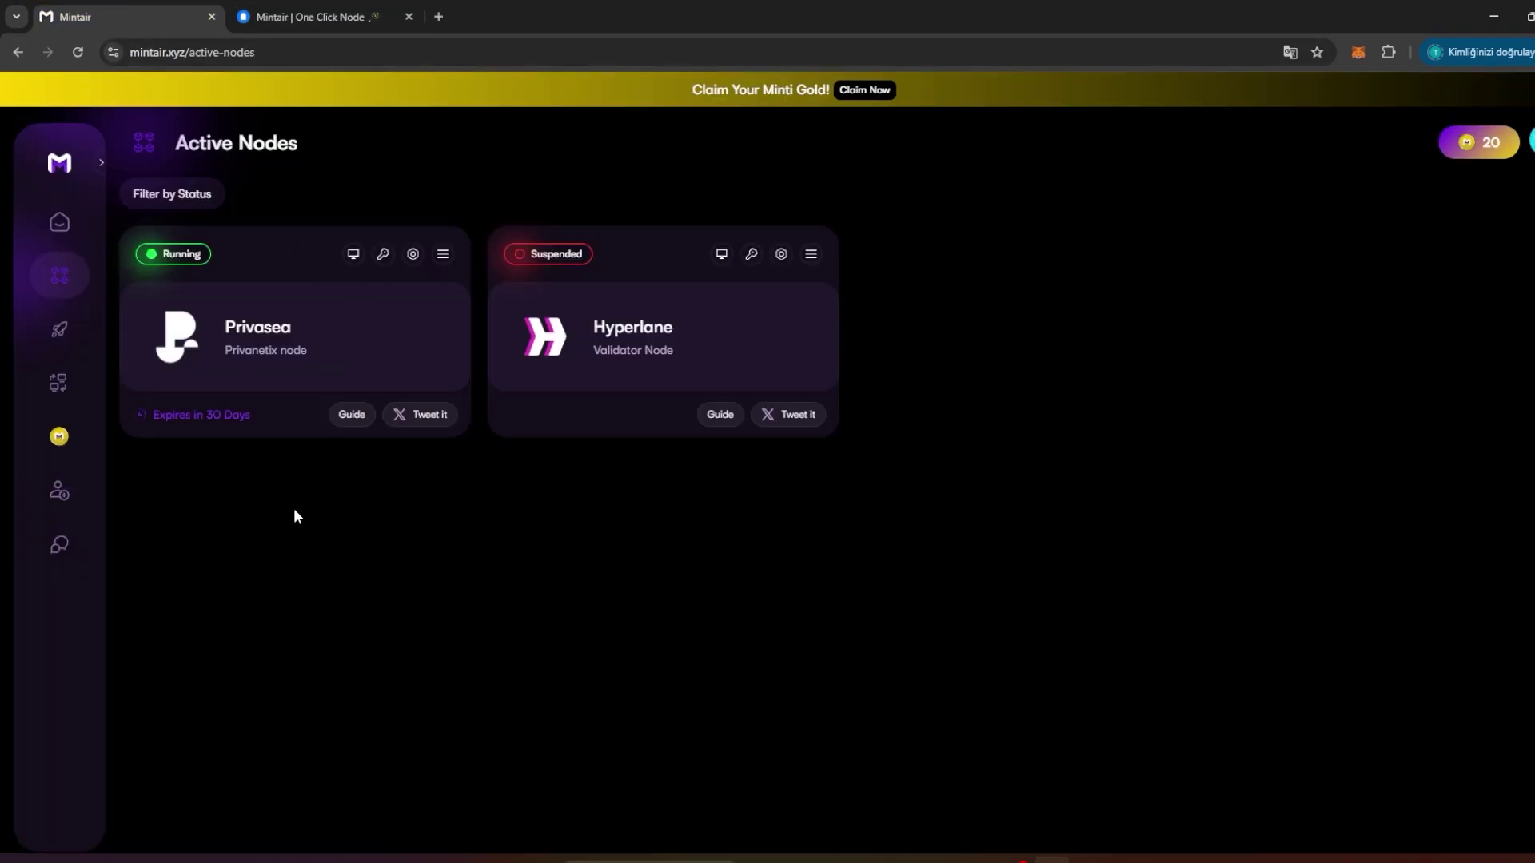
- Switch back to DeepSea and view the Privanetix node's Proof of Work status and node information
click(916, 859)
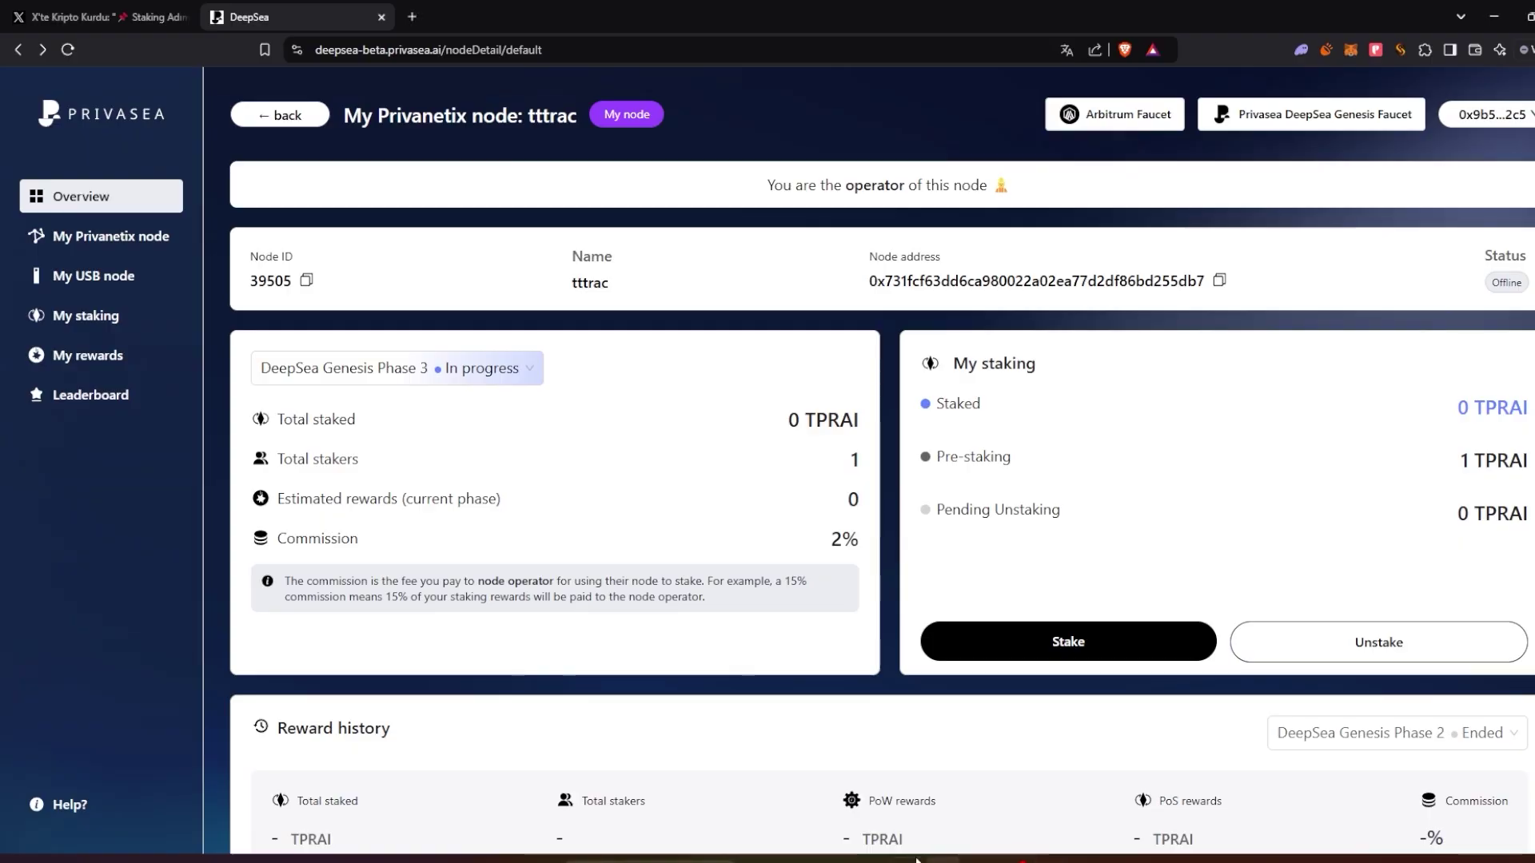
click(112, 238)
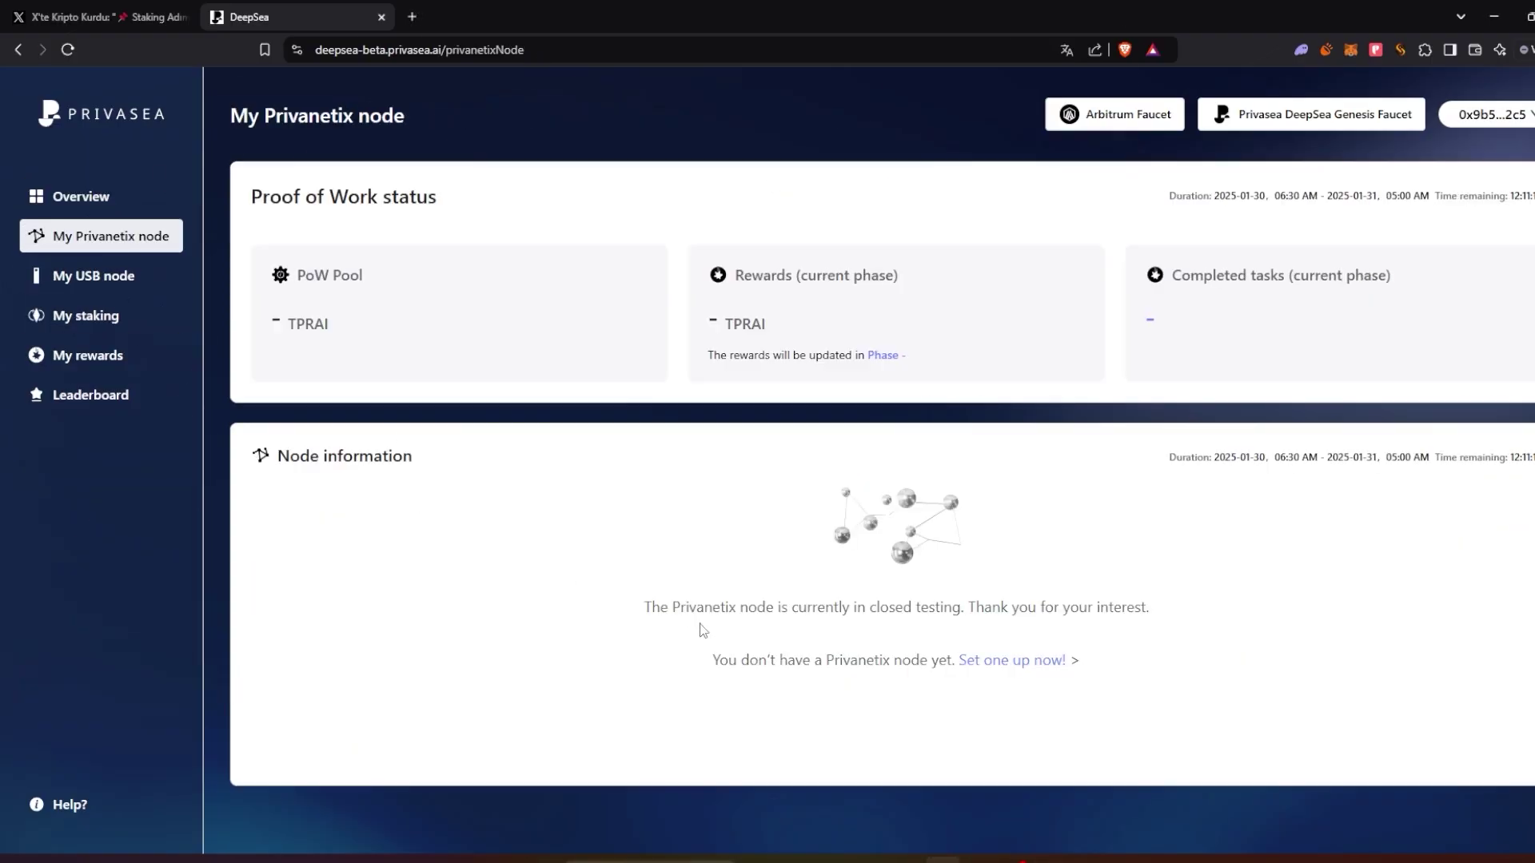